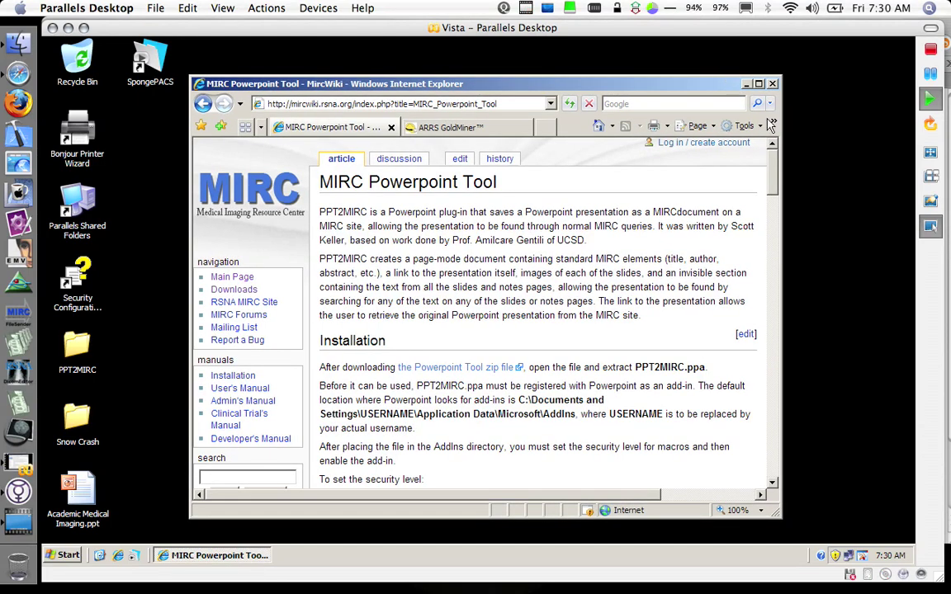
- Scroll the MIRC Powerpoint Tool wiki to its installation steps and reposition the browser window
{"action": "mouse_move", "coordinate": [769, 157]}
{"action": "left_mouse_down"}
{"action": "mouse_move", "coordinate": [765, 462]}
{"action": "mouse_move", "coordinate": [757, 297]}
{"action": "mouse_move", "coordinate": [767, 146]}
{"action": "left_mouse_up"}
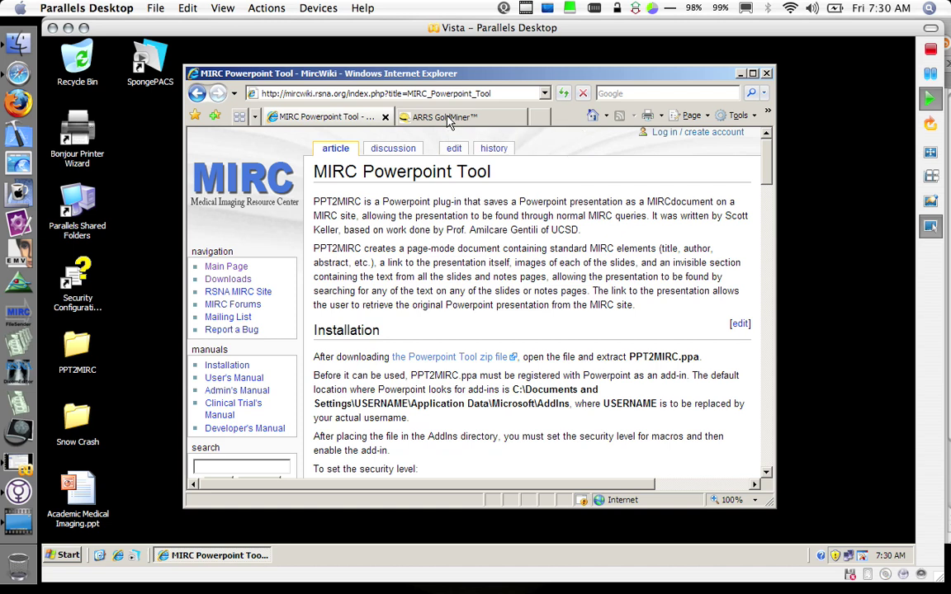
{"action": "left_click_drag", "start_coordinate": [423, 75], "coordinate": [470, 86]}
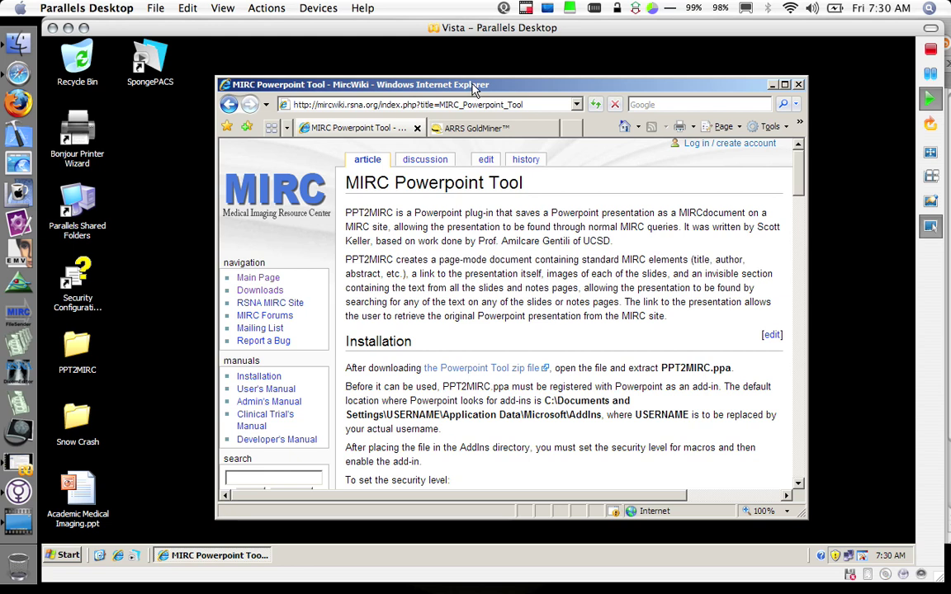
{"action": "left_click_drag", "start_coordinate": [472, 88], "coordinate": [458, 91]}
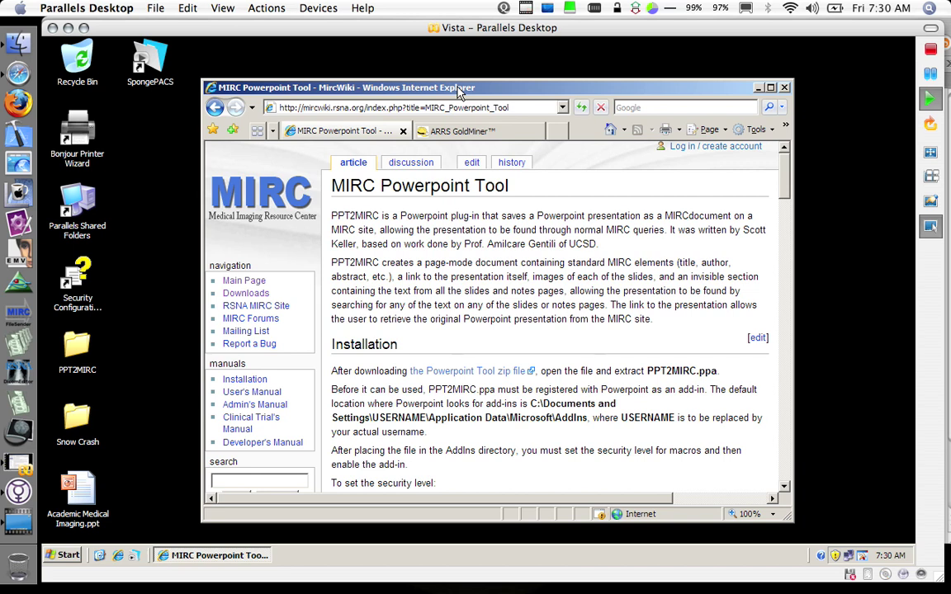
{"action": "left_click_drag", "start_coordinate": [463, 80], "coordinate": [468, 70]}
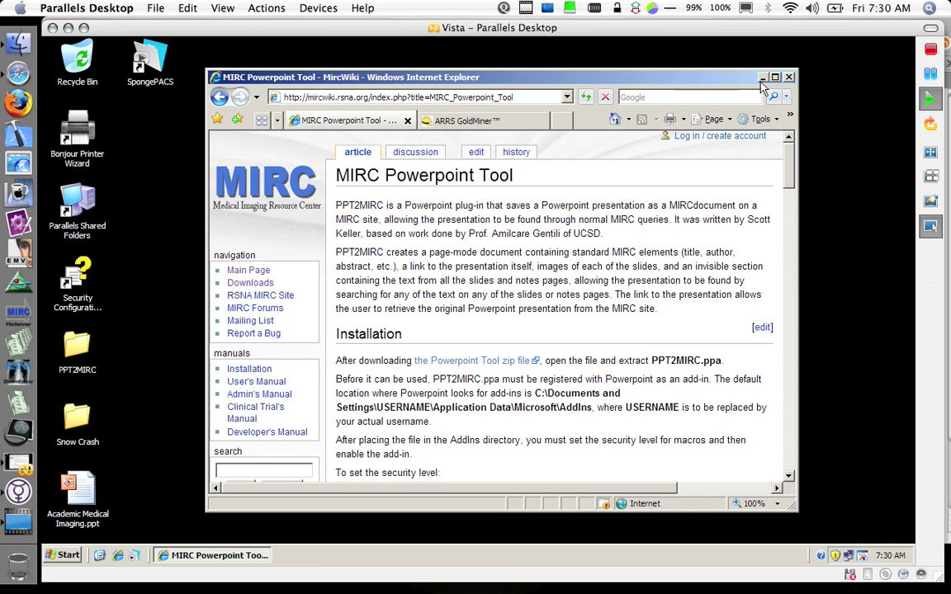
- Hide the browser, check the PPT2MIRC folder's files, then open Academic Medical Imaging.ppt
{"action": "left_click", "coordinate": [762, 77]}
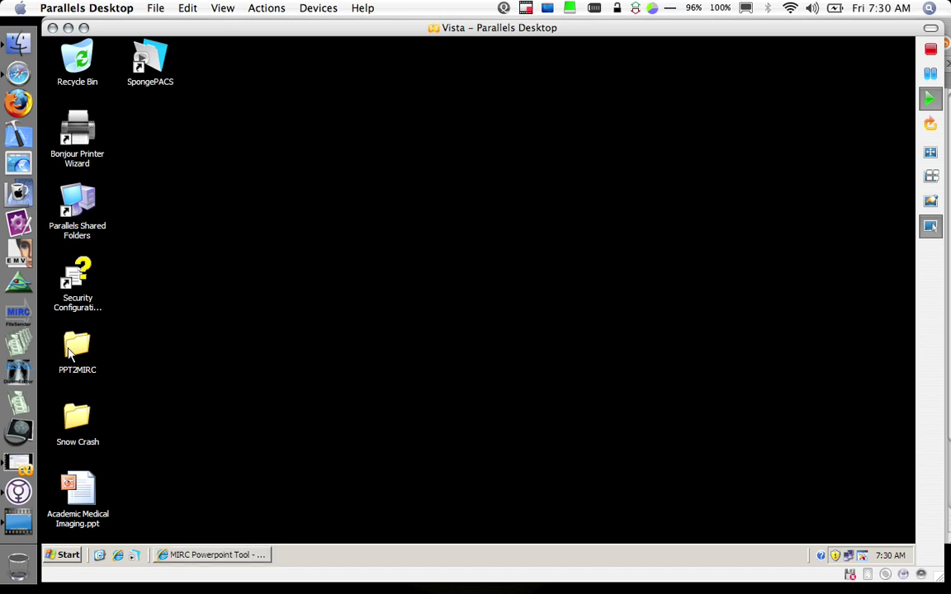
{"action": "double_click", "coordinate": [76, 348]}
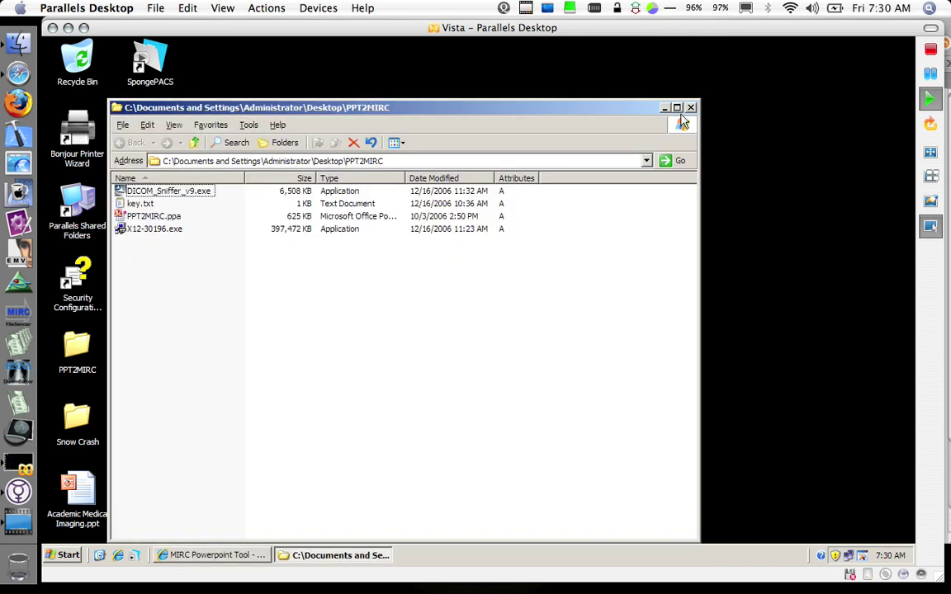
{"action": "key", "text": "alt+F4"}
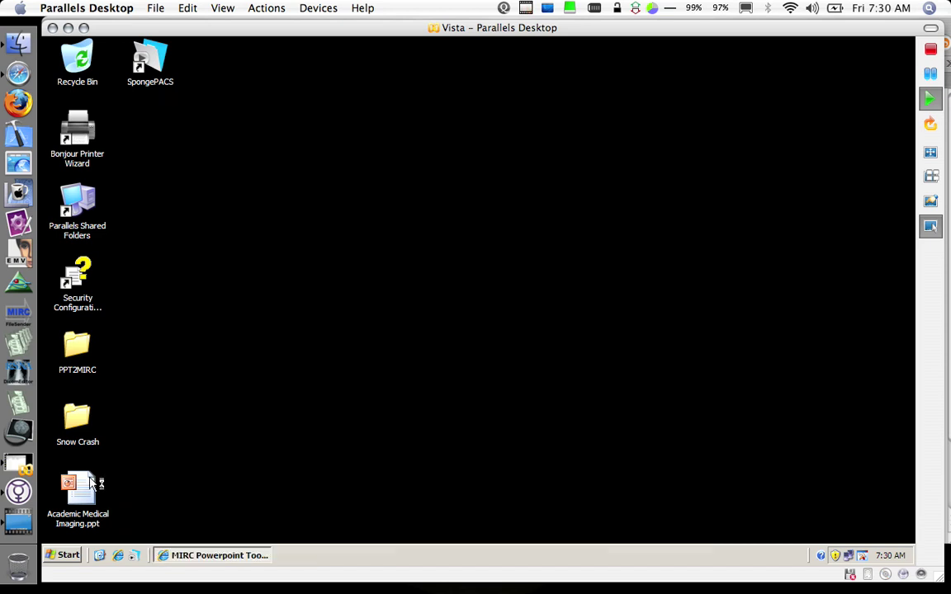
{"action": "double_click", "coordinate": [78, 489]}
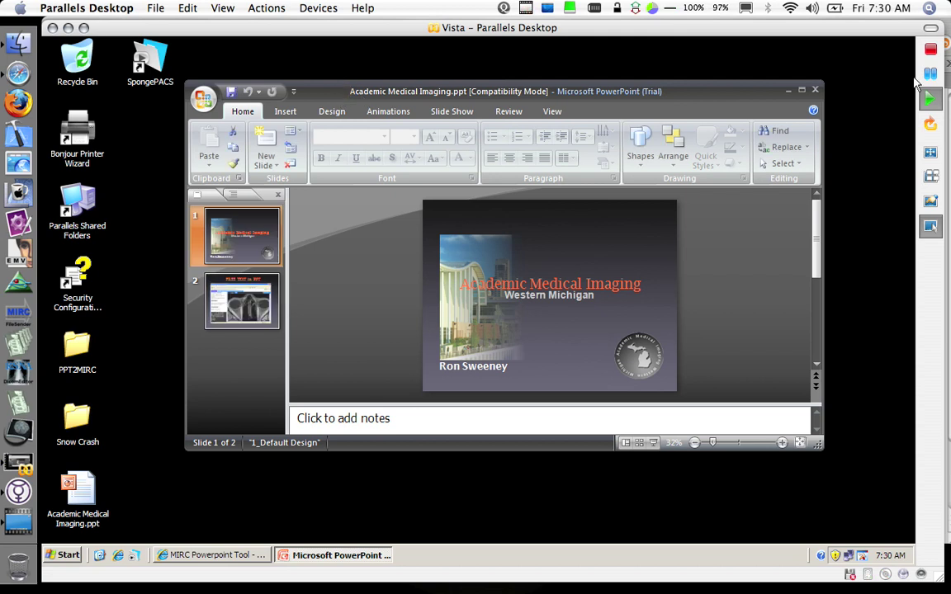
- Bring PowerPoint forward and open the PowerPoint Add-ins manager from PowerPoint Options
{"action": "left_click", "coordinate": [930, 178]}
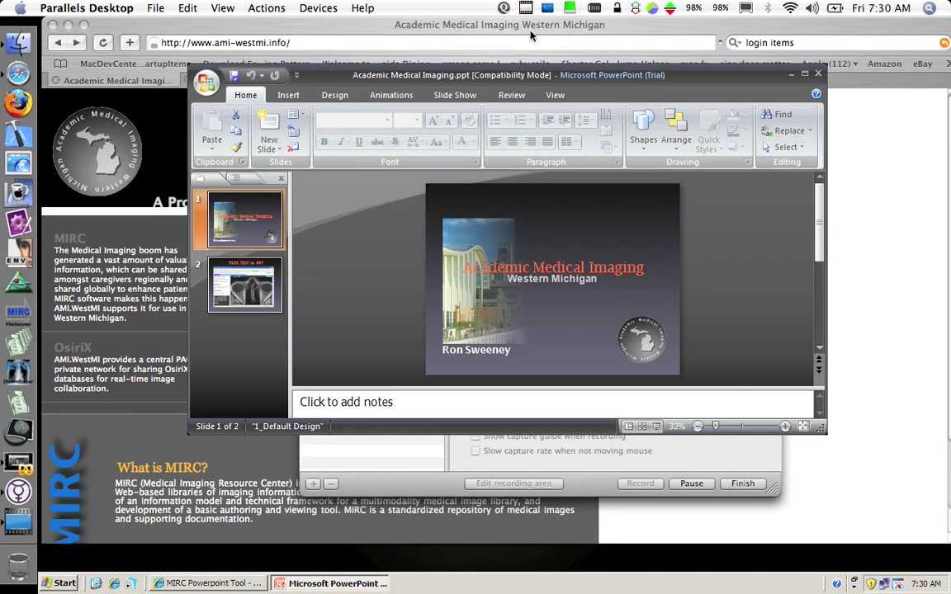
{"action": "double_click", "coordinate": [472, 49]}
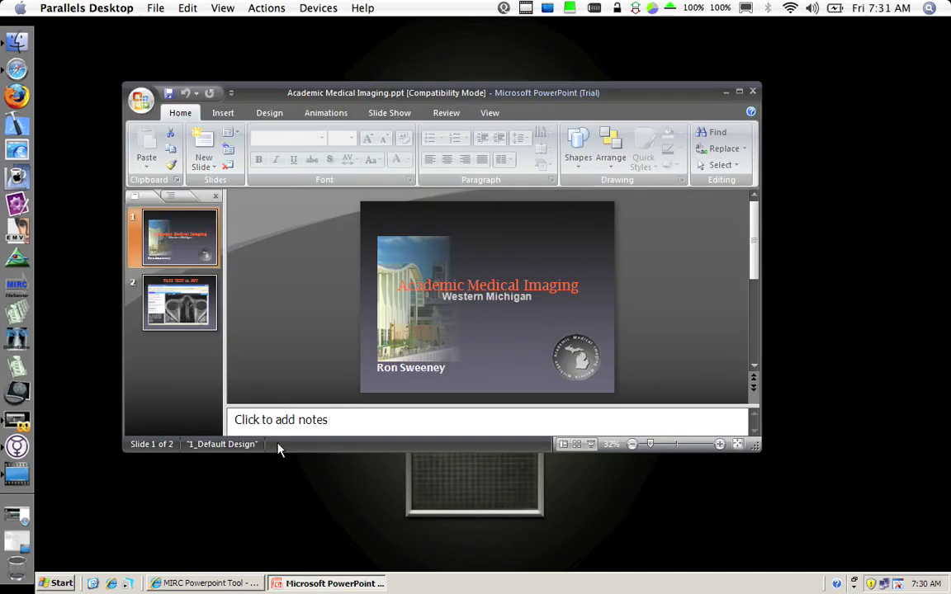
{"action": "key", "text": "alt+f"}
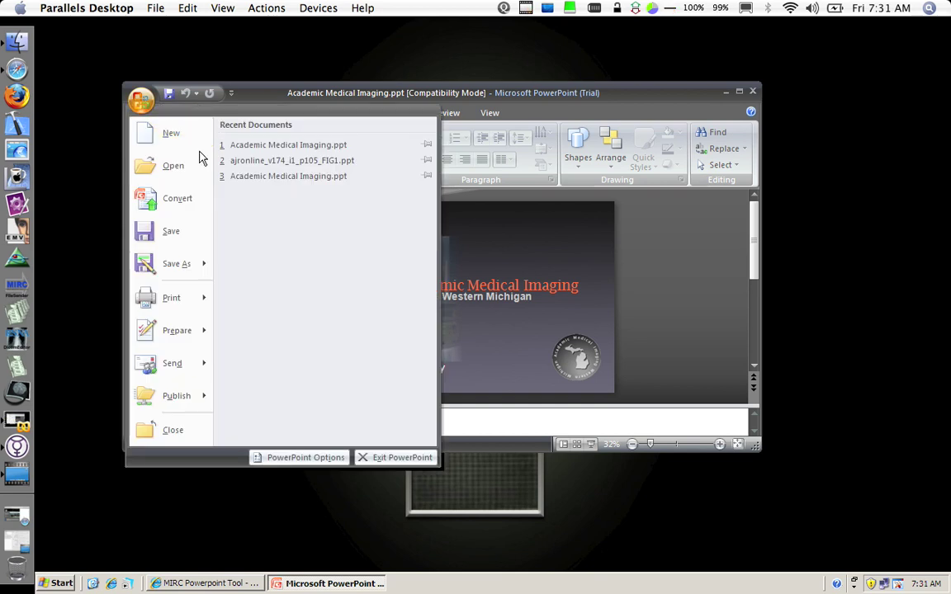
{"action": "key", "text": "i"}
{"action": "key", "text": "Down"}
{"action": "key", "text": "Down"}
{"action": "key", "text": "Down"}
{"action": "key", "text": "Down"}
{"action": "key", "text": "Down"}
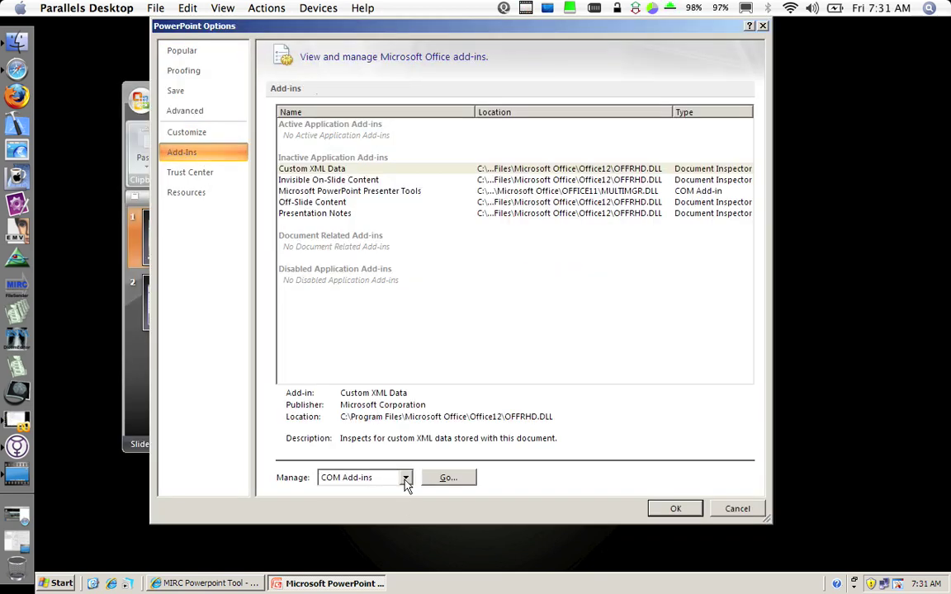
{"action": "left_click", "coordinate": [406, 477]}
{"action": "left_click", "coordinate": [355, 500]}
{"action": "left_click", "coordinate": [446, 478]}
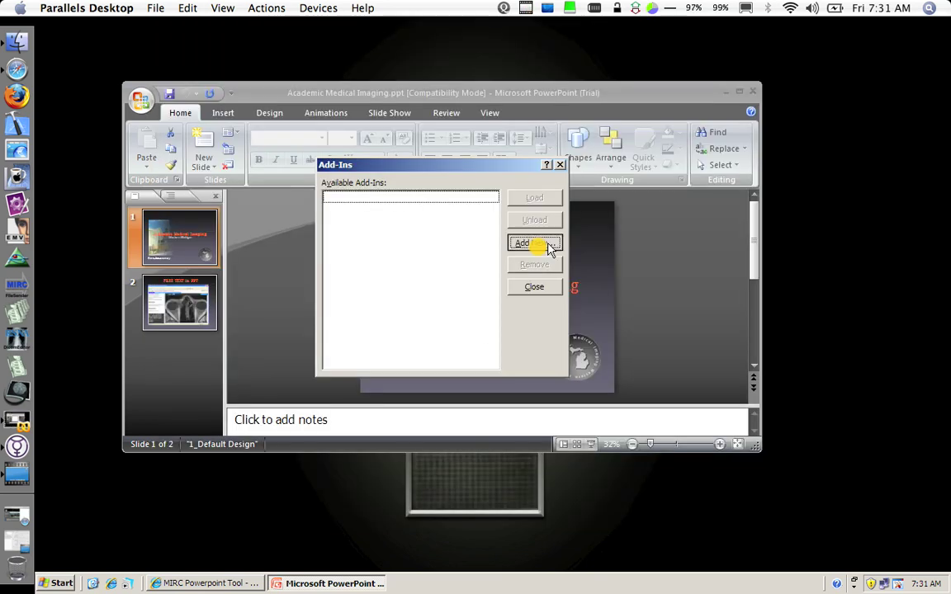
- Add PPT2MIRC.ppa from the desktop PPT2MIRC folder, enabling its macros
{"action": "left_click", "coordinate": [538, 244]}
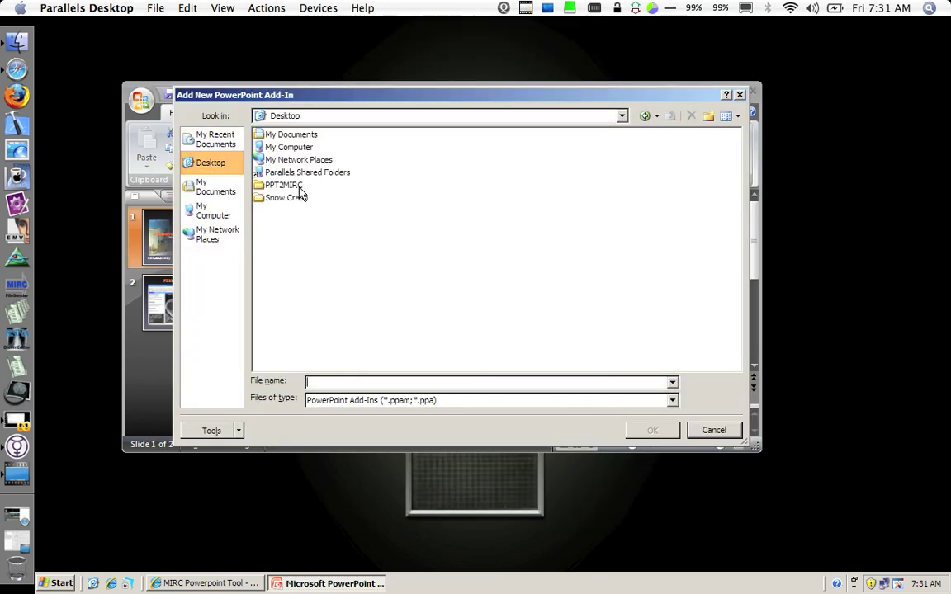
{"action": "double_click", "coordinate": [291, 185]}
{"action": "double_click", "coordinate": [314, 145]}
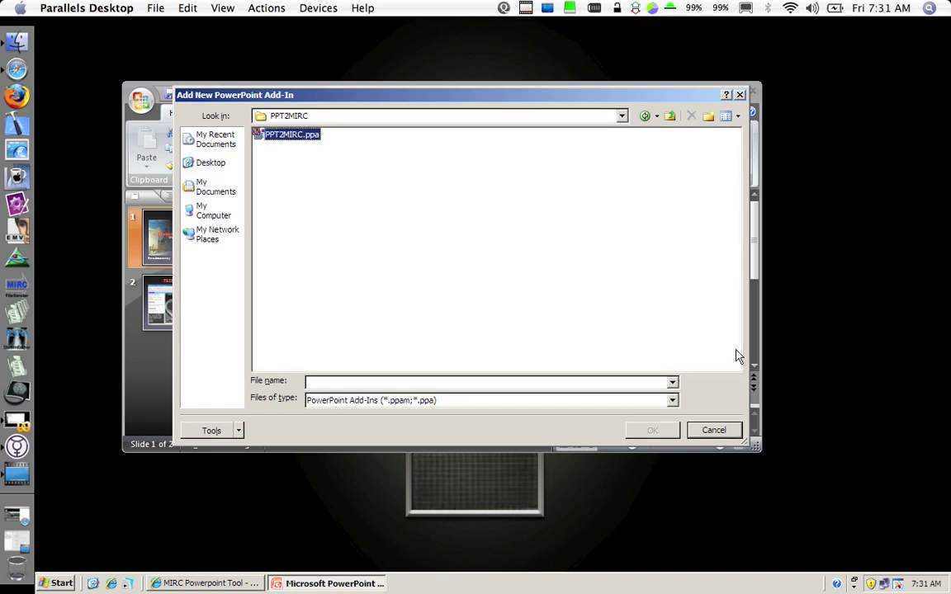
{"action": "left_click", "coordinate": [497, 345]}
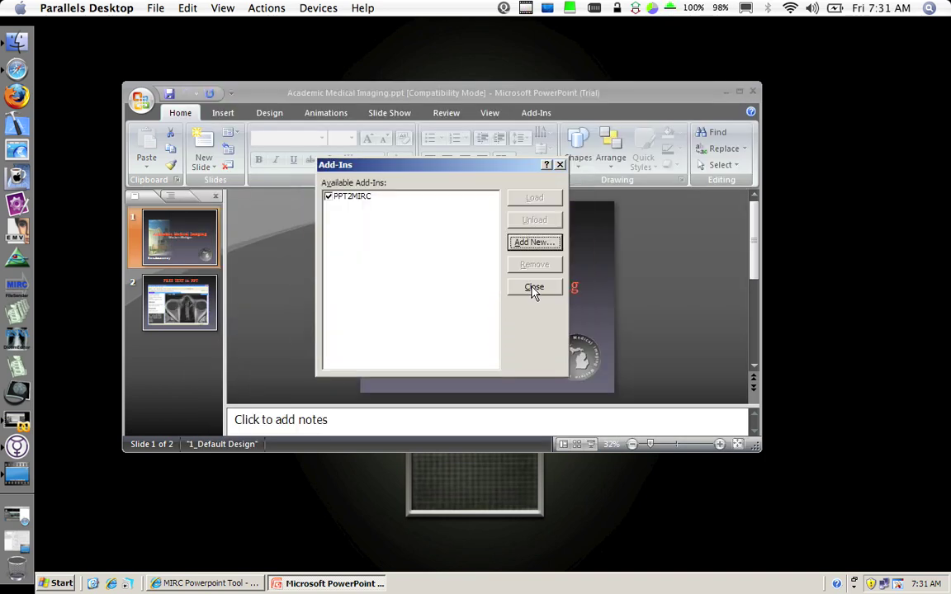
{"action": "left_click", "coordinate": [531, 289]}
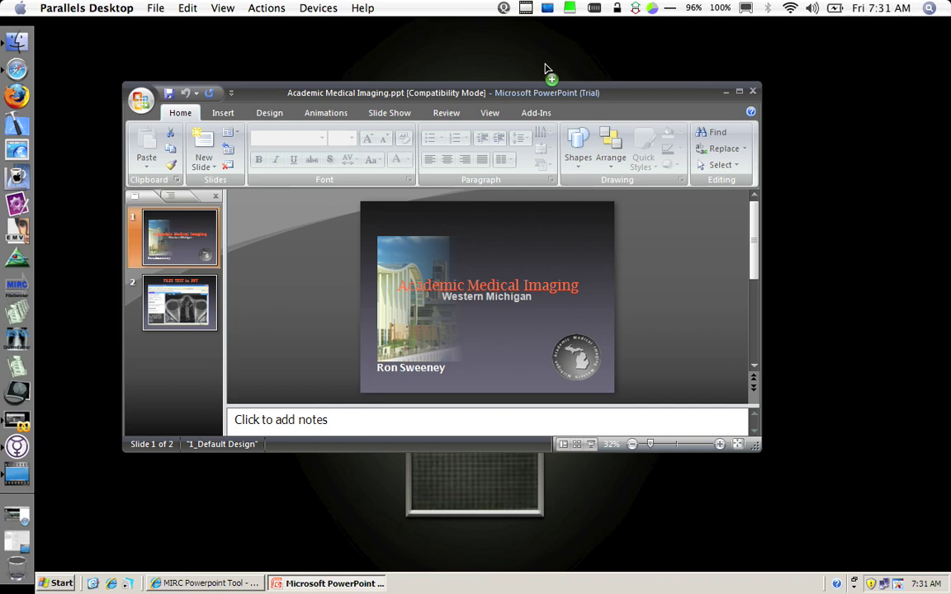
- Show the Add-Ins ribbon tab and preview slide 2 and slide 1
{"action": "left_click_drag", "start_coordinate": [547, 92], "coordinate": [545, 65]}
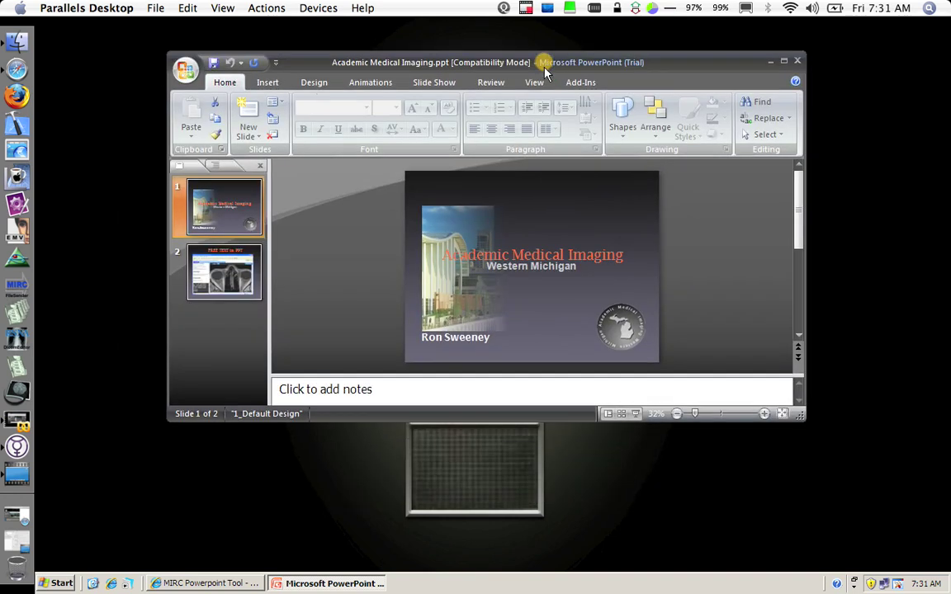
{"action": "left_click", "coordinate": [582, 83]}
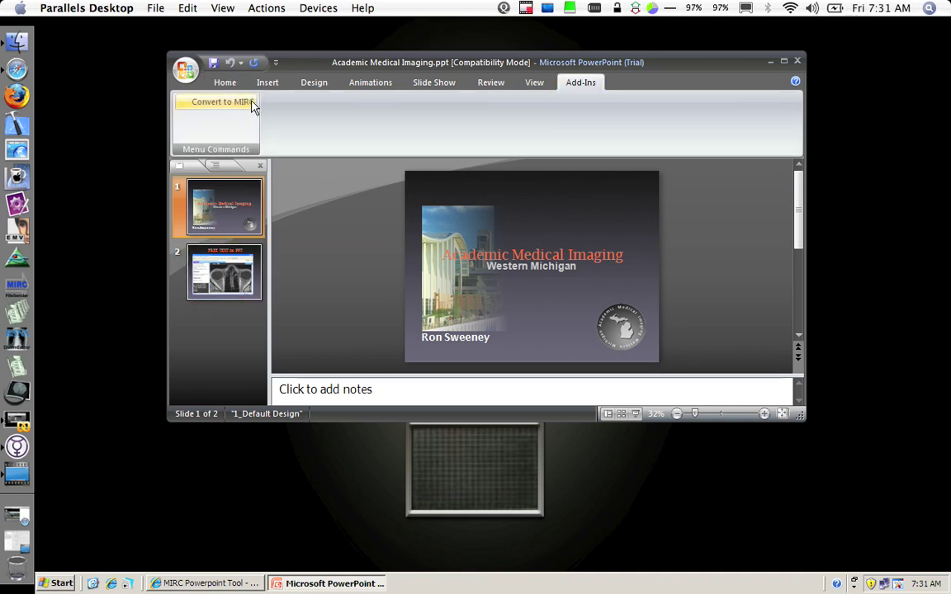
{"action": "left_click", "coordinate": [240, 285]}
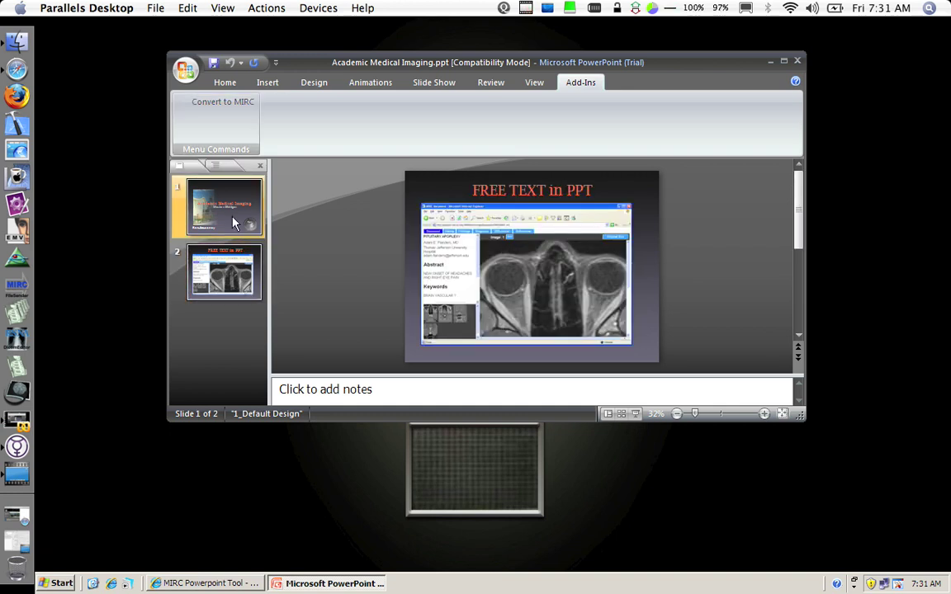
{"action": "left_click", "coordinate": [209, 195]}
{"action": "left_click", "coordinate": [231, 278]}
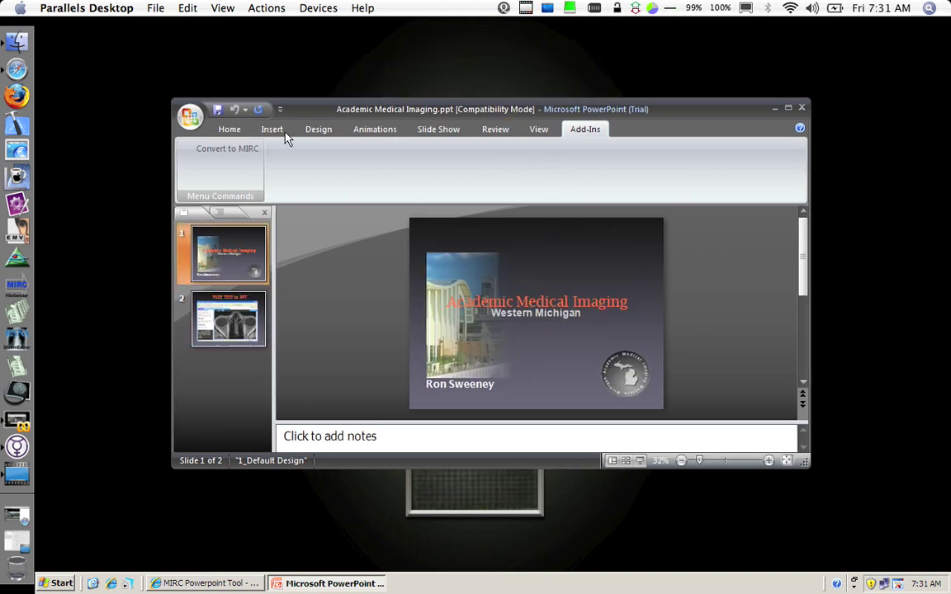
- Launch Convert to MIRC and set Affiliation to 'ClubPACS Western Michigan'
{"action": "left_click", "coordinate": [234, 152]}
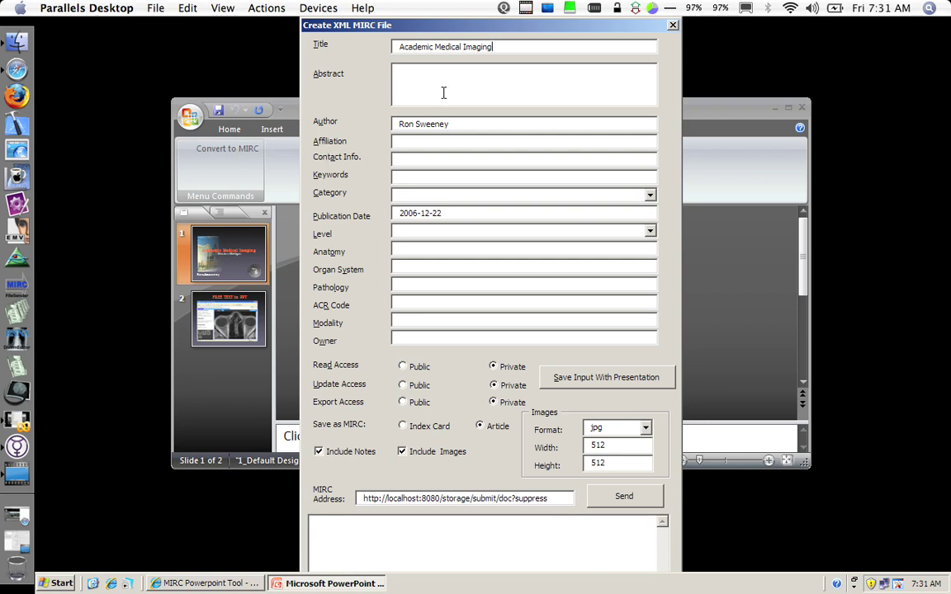
{"action": "left_click", "coordinate": [496, 47]}
{"action": "left_click_drag", "start_coordinate": [496, 47], "coordinate": [363, 51]}
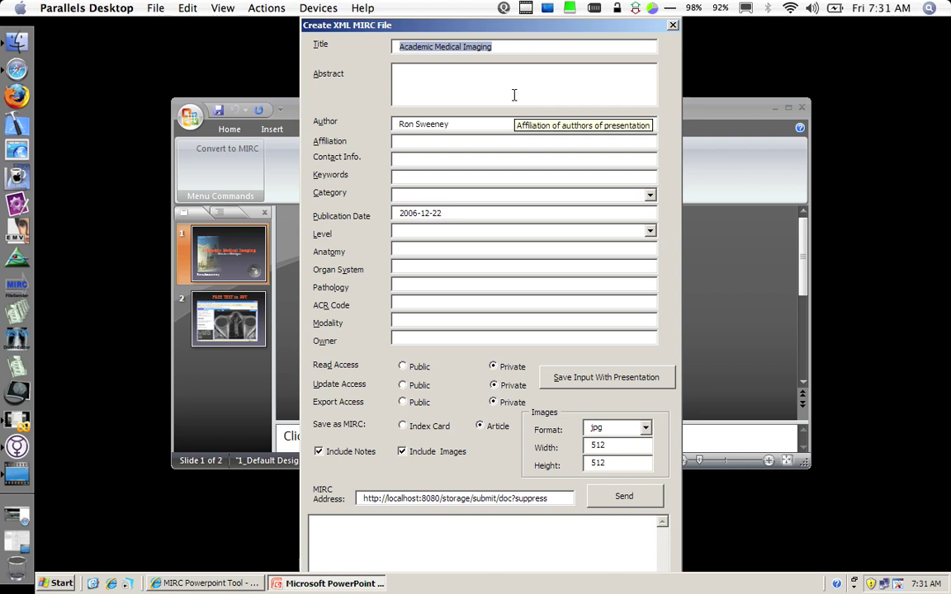
{"action": "left_click", "coordinate": [487, 140]}
{"action": "type", "text": "ClubPA"}
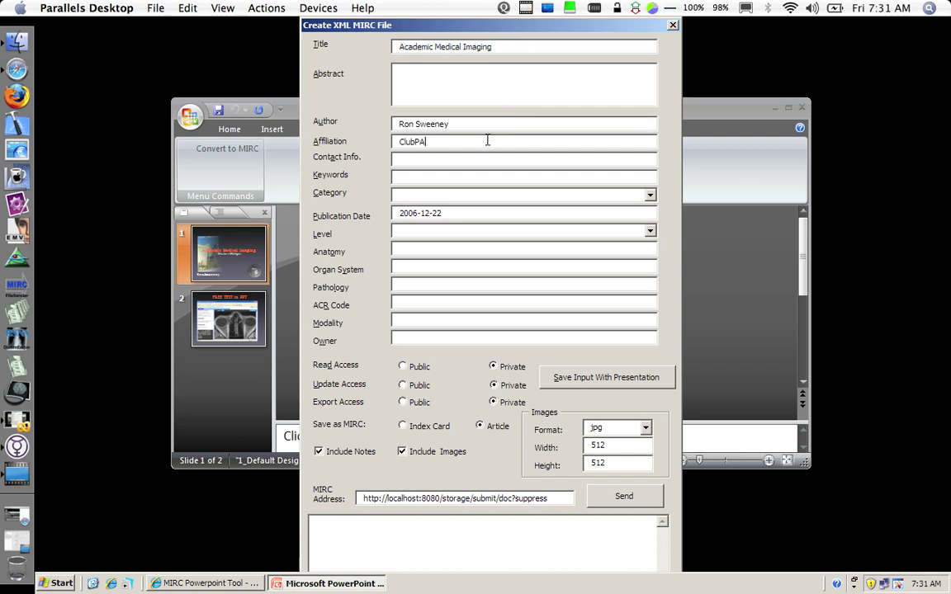
{"action": "type", "text": "CS Western"}
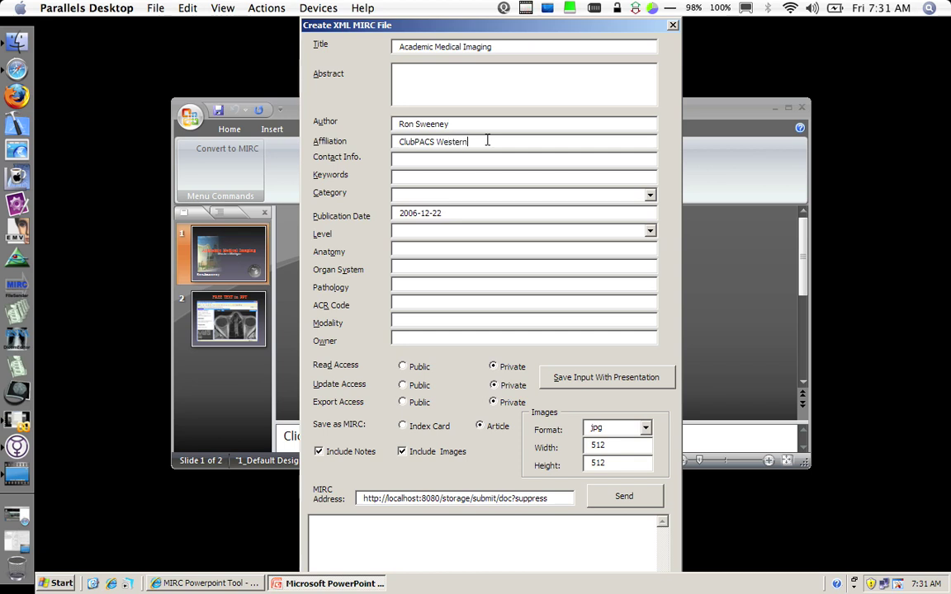
{"action": "type", "text": " Michigan"}
- Enter the owner's user name, make read and export access public, and save the details
{"action": "left_click", "coordinate": [426, 334]}
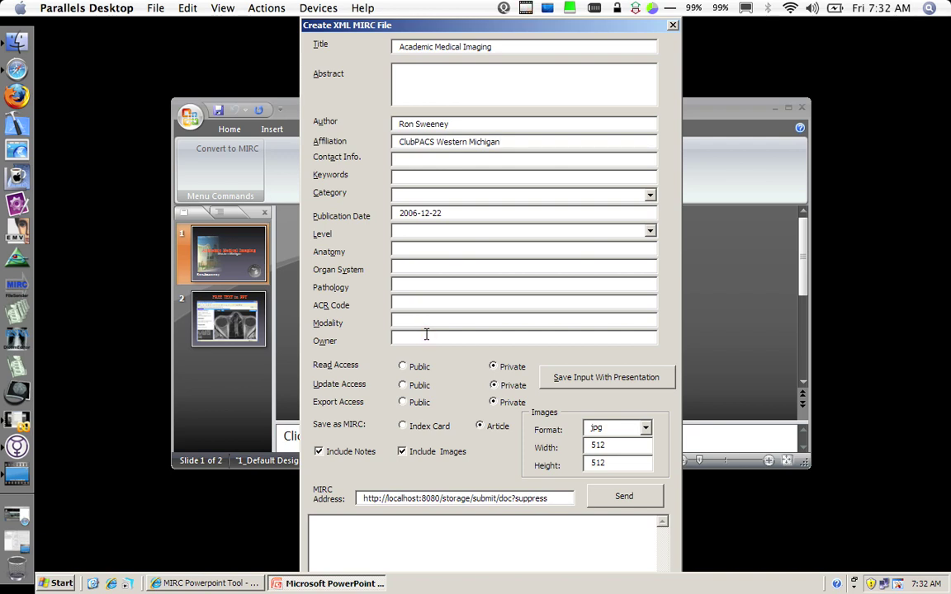
{"action": "left_click", "coordinate": [424, 333]}
{"action": "left_click", "coordinate": [402, 338]}
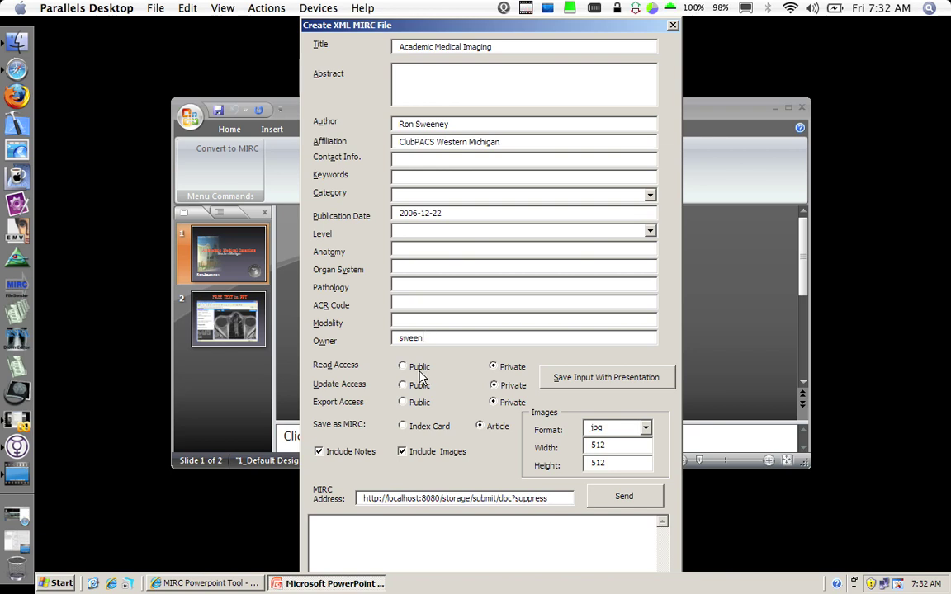
{"action": "left_click", "coordinate": [413, 372]}
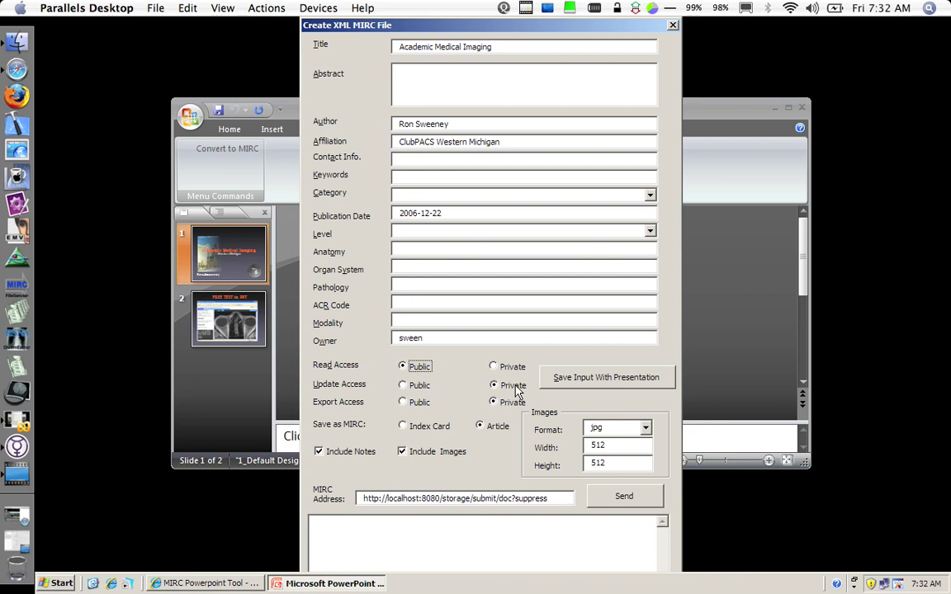
{"action": "left_click", "coordinate": [402, 402]}
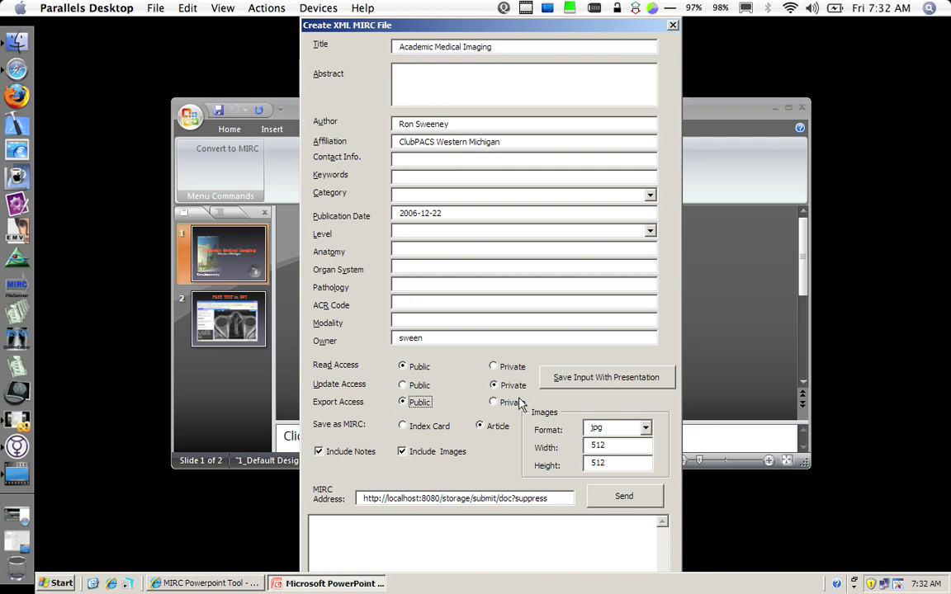
{"action": "left_click", "coordinate": [587, 380]}
{"action": "left_click", "coordinate": [399, 500]}
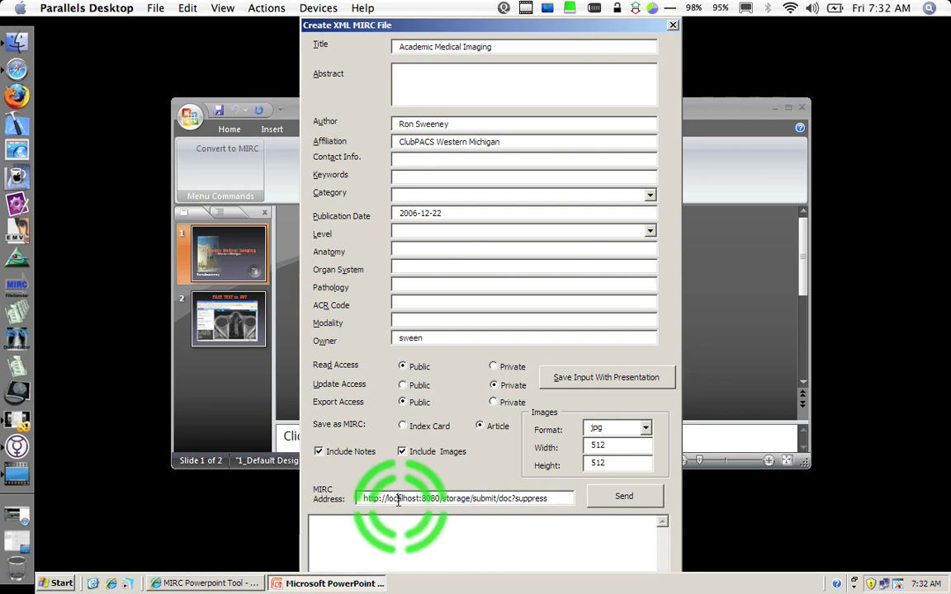
{"action": "left_click", "coordinate": [388, 498]}
{"action": "left_click_drag", "start_coordinate": [388, 498], "coordinate": [420, 500]}
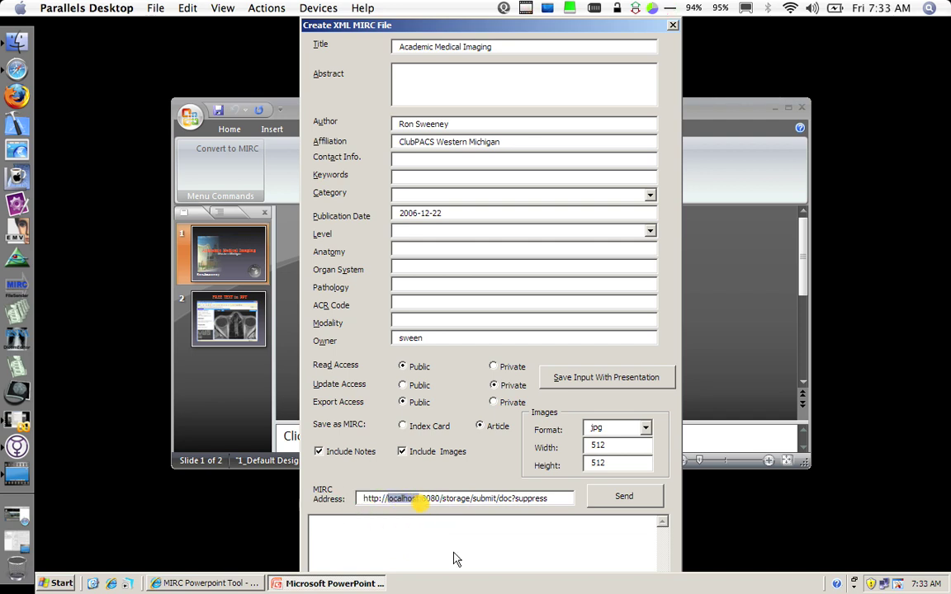
{"action": "type", "text": "www.am"}
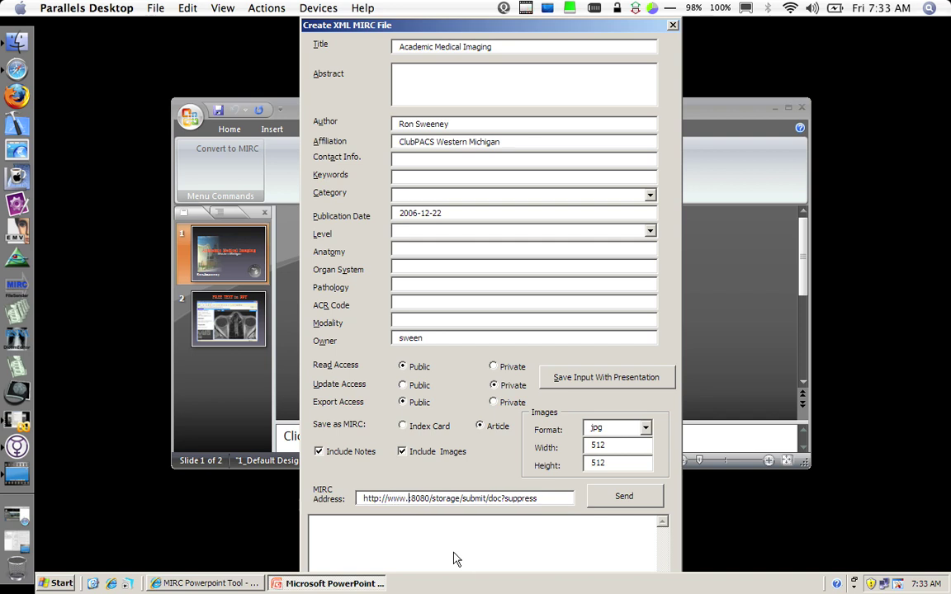
{"action": "type", "text": "i-westmi.info"}
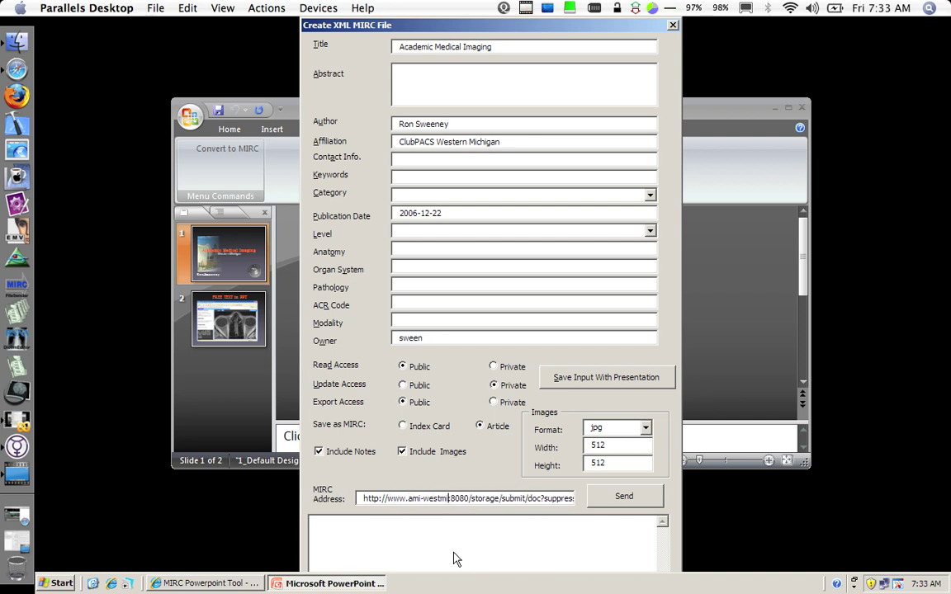
{"action": "key", "text": "Right"}
{"action": "key", "text": "Right"}
{"action": "key", "text": "Right"}
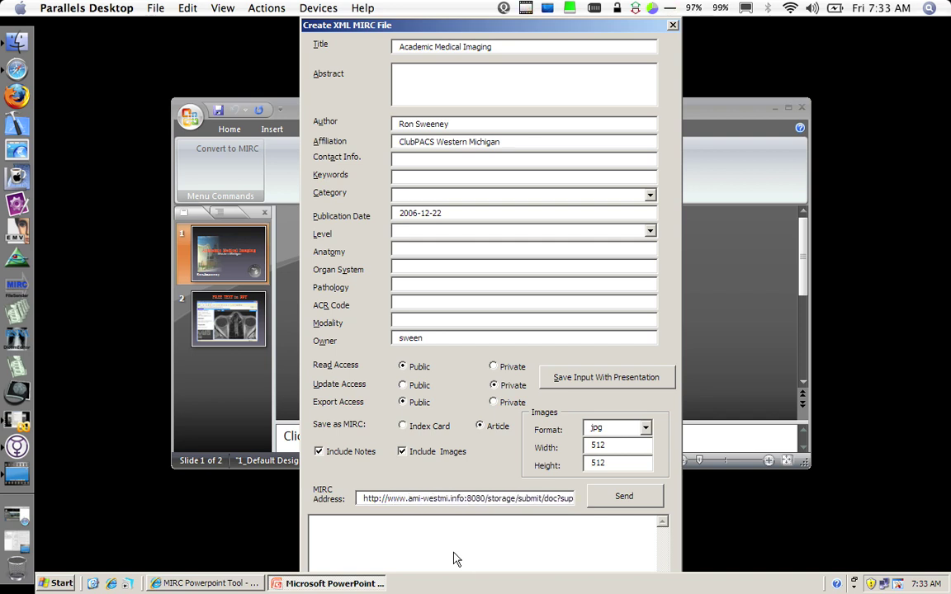
{"action": "key", "text": "BackSpace"}
{"action": "type", "text": "1"}
{"action": "key", "text": "Right"}
{"action": "key", "text": "Right"}
{"action": "key", "text": "Right"}
{"action": "key", "text": "Right"}
{"action": "key", "text": "Right"}
{"action": "key", "text": "Right"}
{"action": "key", "text": "Right"}
{"action": "key", "text": "Right"}
{"action": "key", "text": "BackSpace"}
{"action": "key", "text": "BackSpace"}
{"action": "key", "text": "BackSpace"}
{"action": "key", "text": "BackSpace"}
{"action": "key", "text": "BackSpace"}
{"action": "key", "text": "BackSpace"}
{"action": "key", "text": "BackSpace"}
{"action": "type", "text": "RA"}
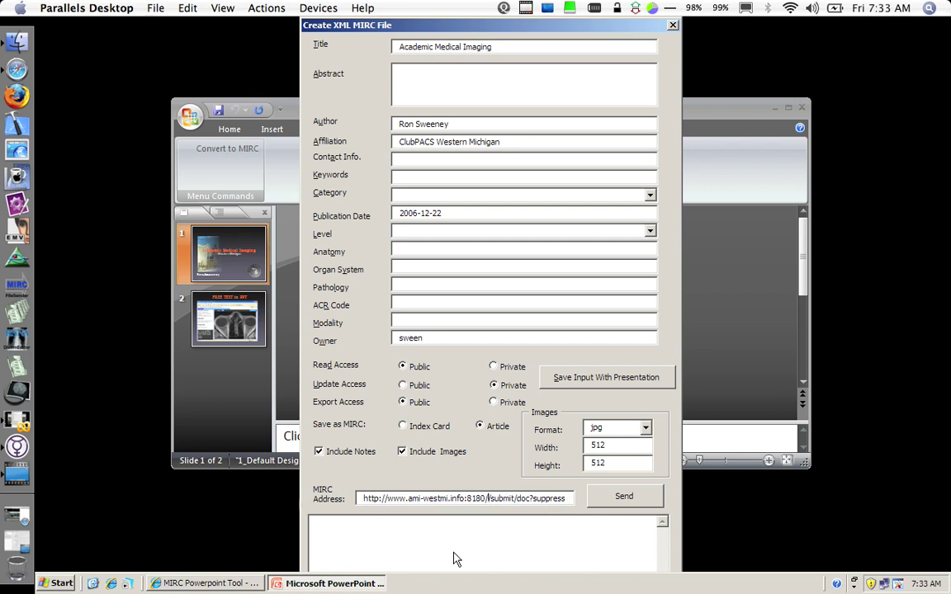
{"action": "type", "text": "DIOLOGY/"}
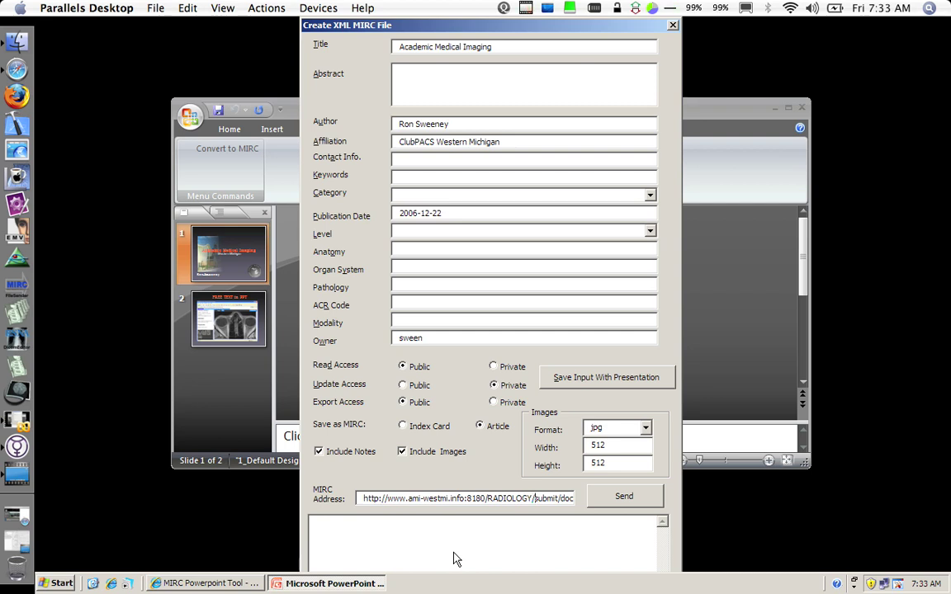
{"action": "key", "text": "End"}
{"action": "type", "text": "?suppress"}
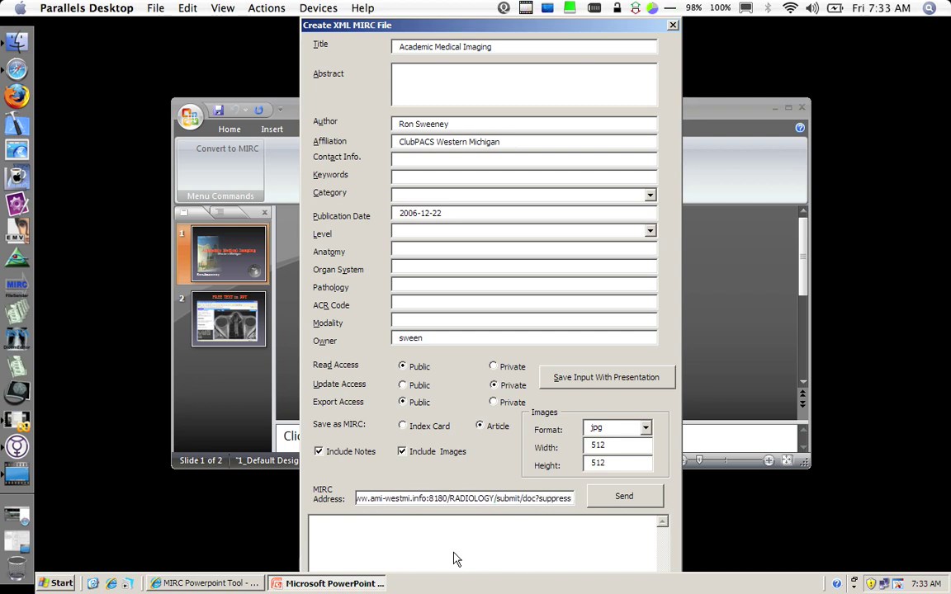
{"action": "key", "text": "BackSpace"}
{"action": "key", "text": "BackSpace"}
{"action": "key", "text": "BackSpace"}
{"action": "key", "text": "BackSpace"}
{"action": "key", "text": "BackSpace"}
{"action": "key", "text": "BackSpace"}
{"action": "key", "text": "BackSpace"}
{"action": "key", "text": "BackSpace"}
{"action": "key", "text": "BackSpace"}
- Send the presentation to the MIRC server and wait for the login prompt
{"action": "left_click", "coordinate": [621, 496]}
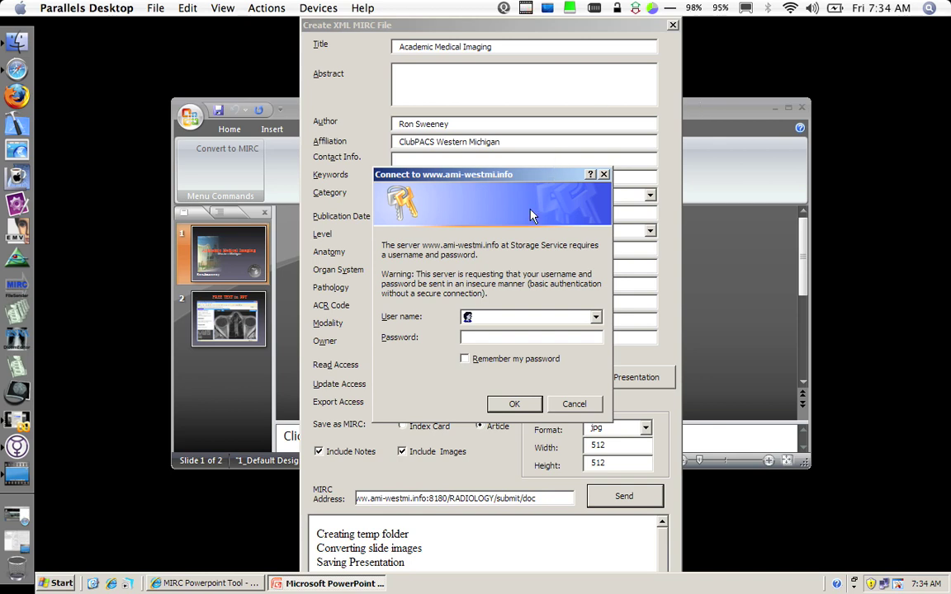
- Log in to the ami-westmi.info Storage Service with the account's user name and password
{"action": "type", "text": "sween"}
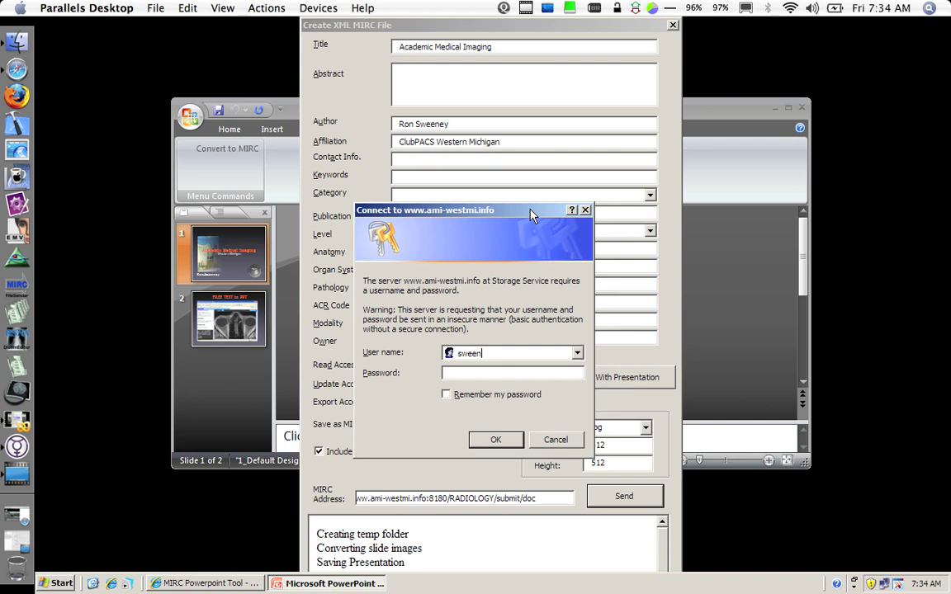
{"action": "key", "text": "Tab"}
{"action": "type", "text": "•••••••••"}
{"action": "key", "text": "Return"}
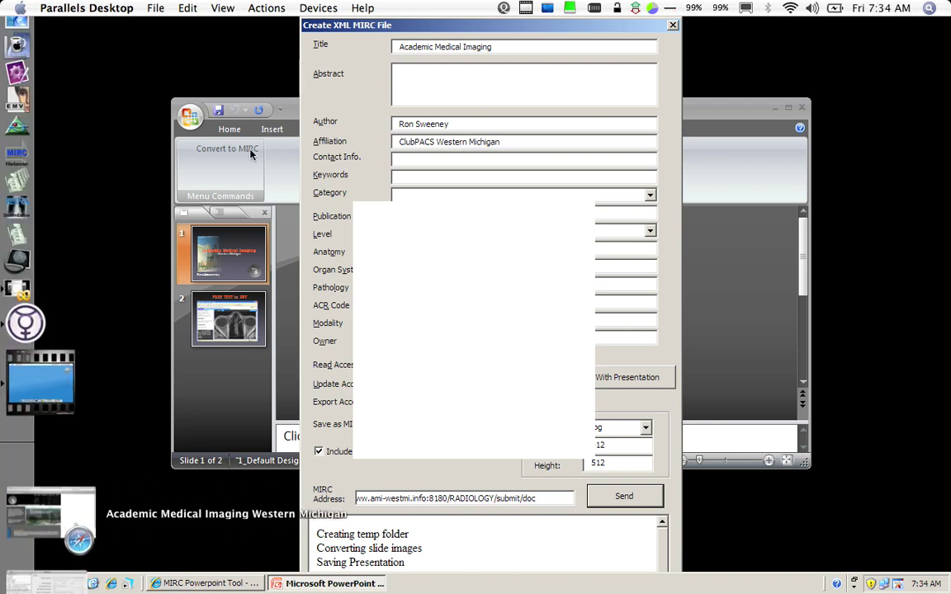
- Restore Safari, open the MIRC Access (Demo Mode) query page, and reposition the window
{"action": "left_click", "coordinate": [33, 504]}
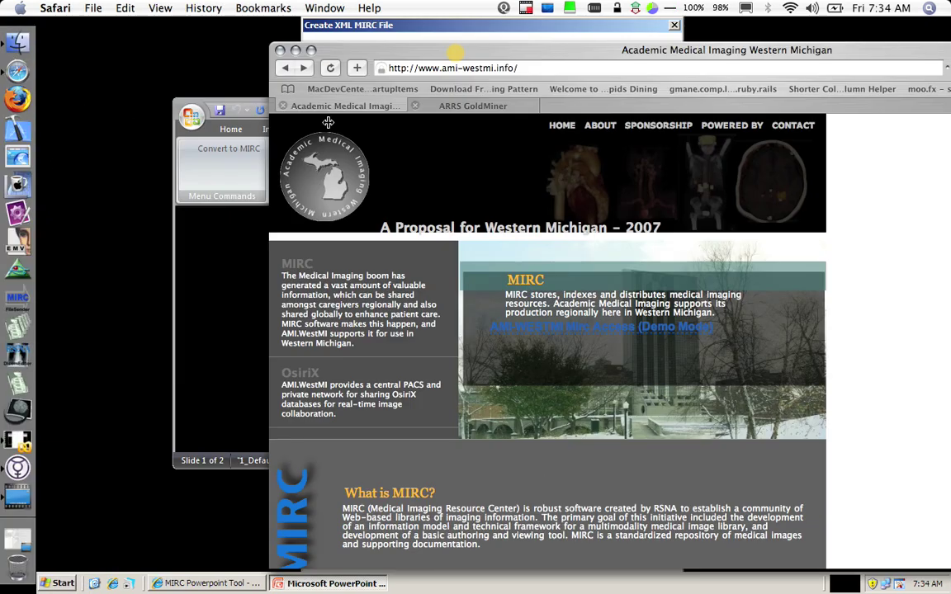
{"action": "left_click", "coordinate": [673, 329]}
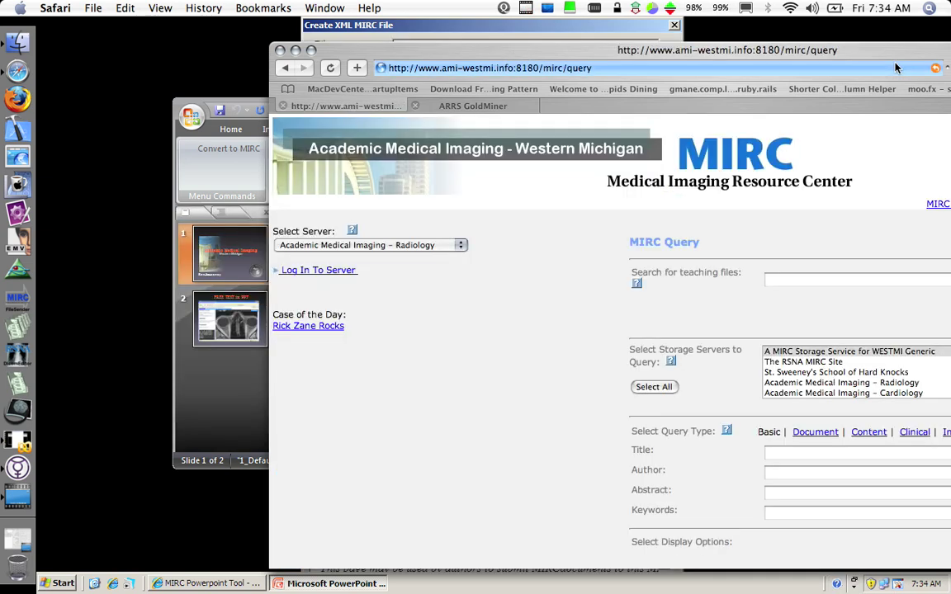
{"action": "mouse_move", "coordinate": [806, 56]}
{"action": "left_mouse_down"}
{"action": "mouse_move", "coordinate": [897, 68]}
{"action": "mouse_move", "coordinate": [806, 63]}
{"action": "left_mouse_up"}
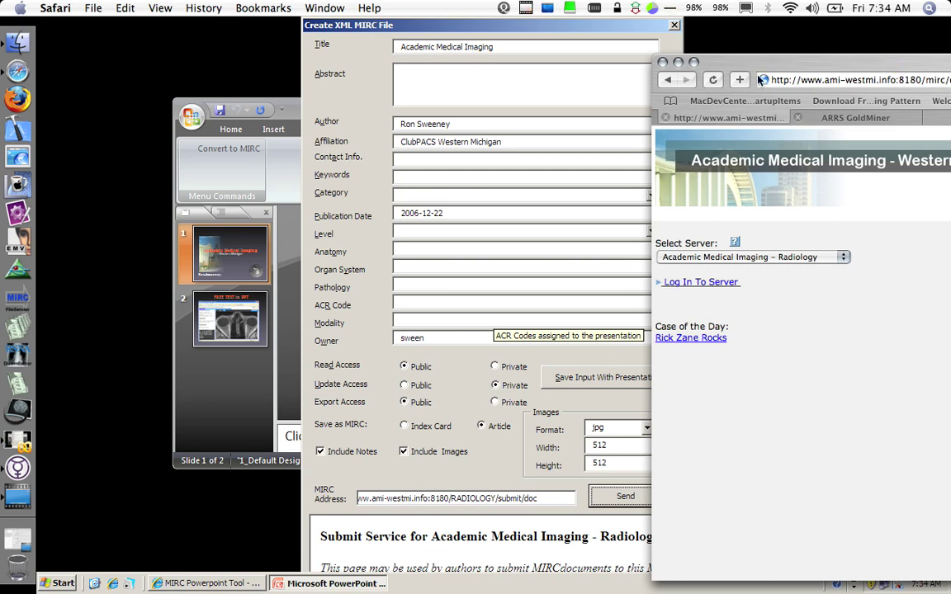
{"action": "left_click_drag", "start_coordinate": [754, 63], "coordinate": [174, 49]}
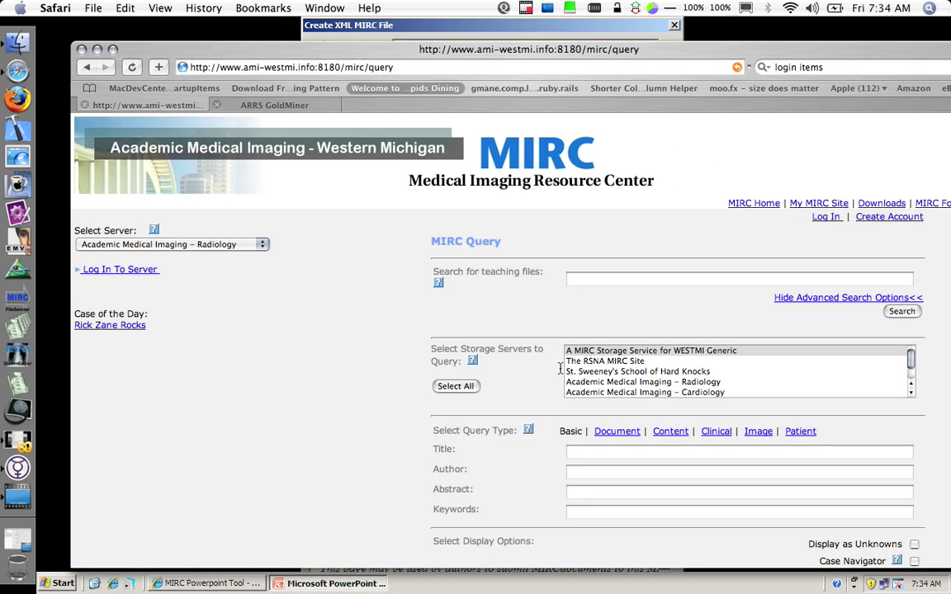
- Search the teaching files for 'Academic Medical Imaging' and scroll through the results
{"action": "left_click", "coordinate": [624, 279]}
{"action": "type", "text": "Acad"}
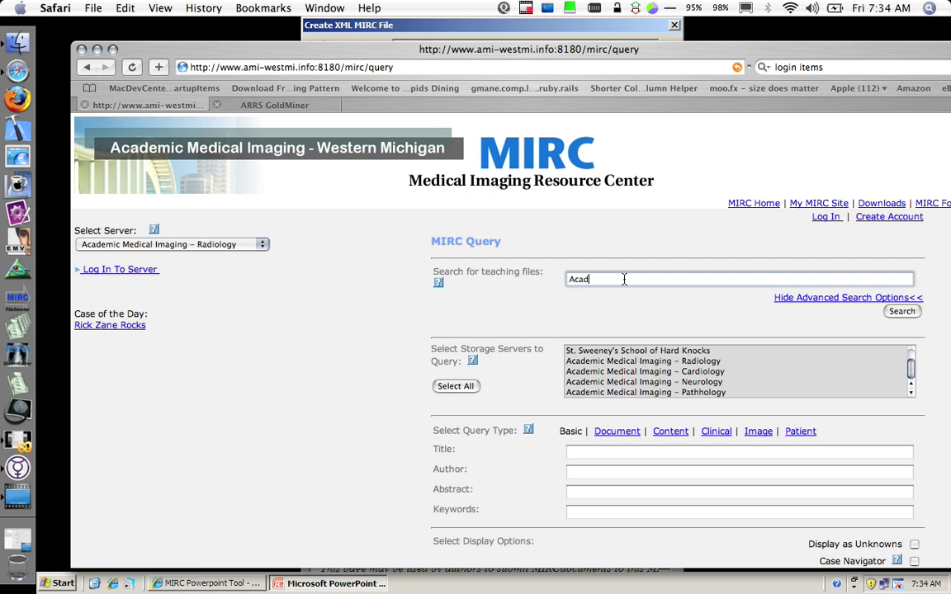
{"action": "type", "text": "emic Medical Imaging"}
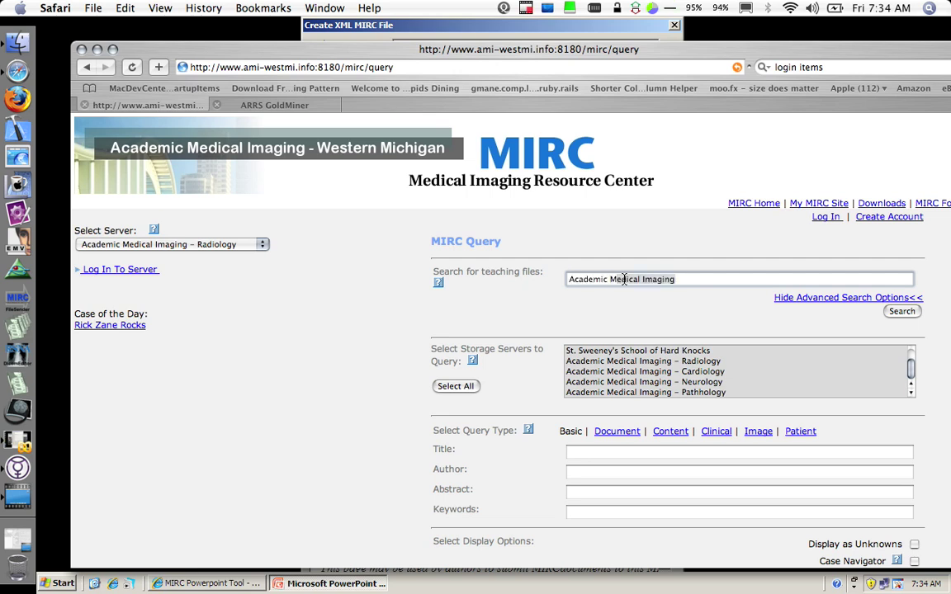
{"action": "key", "text": "Return"}
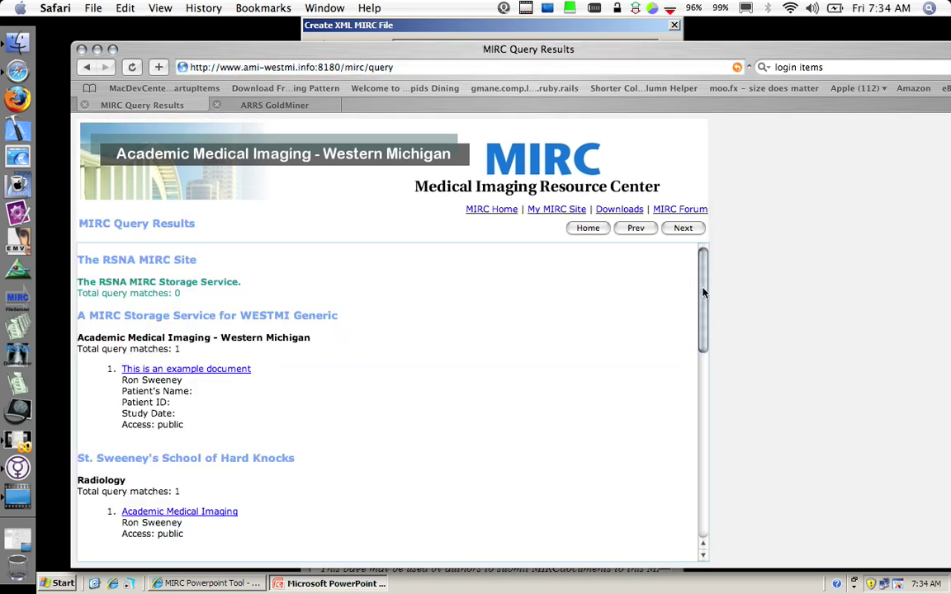
{"action": "left_click_drag", "start_coordinate": [703, 293], "coordinate": [703, 347]}
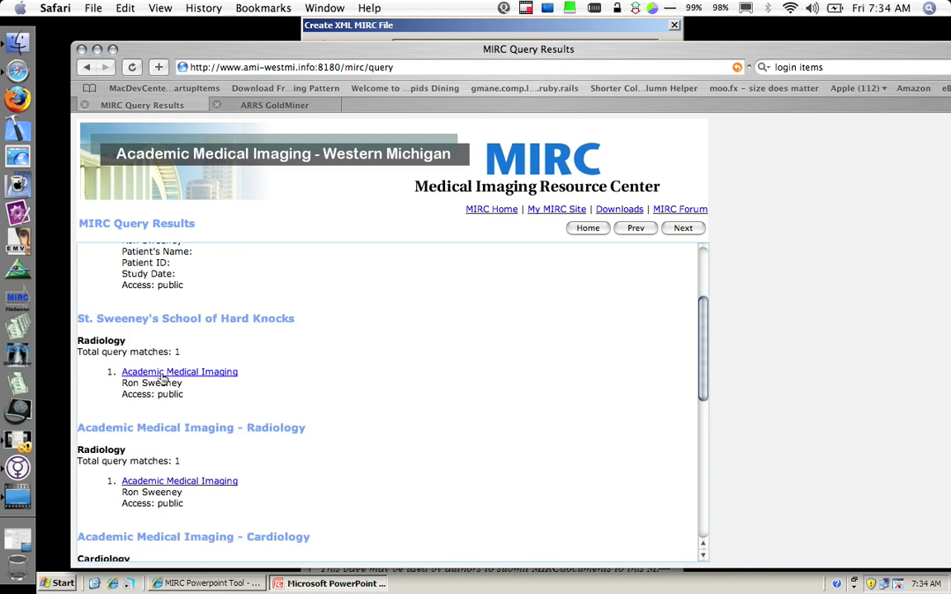
- Open the Academic Medical Imaging result and review its PowerPoint link and both slide images
{"action": "left_click", "coordinate": [168, 483]}
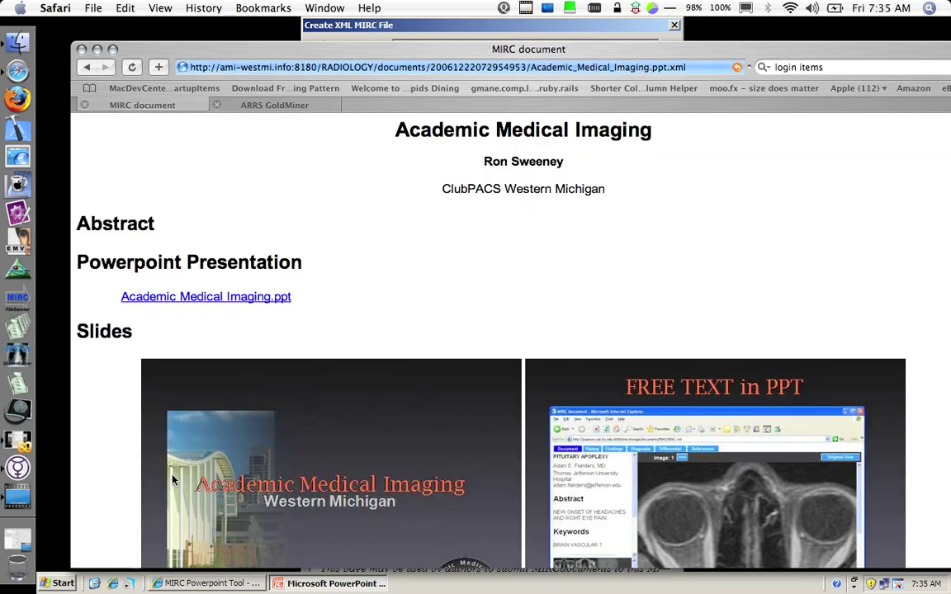
{"action": "left_click_drag", "start_coordinate": [234, 47], "coordinate": [211, 29]}
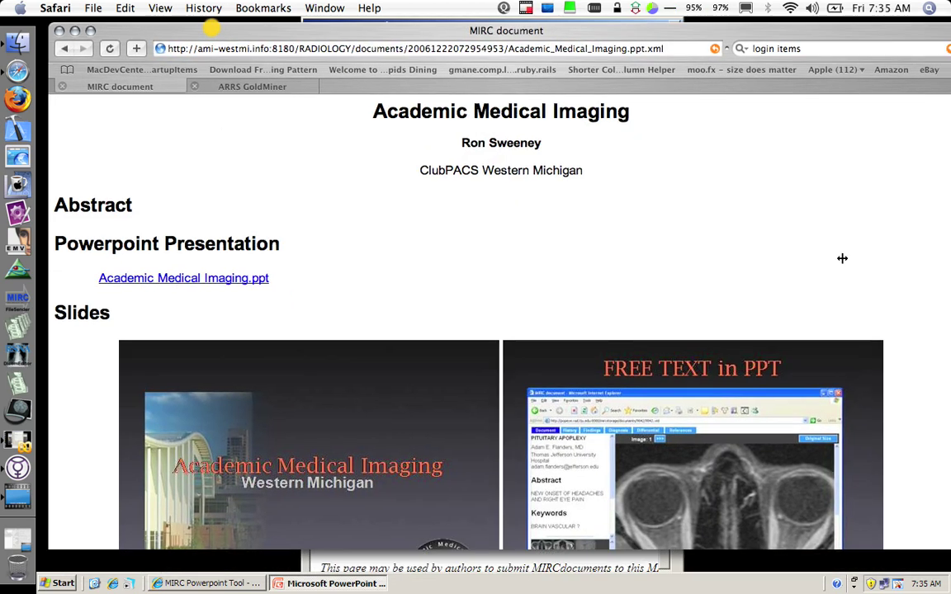
{"action": "scroll", "coordinate": [892, 250], "scroll_direction": "down", "scroll_amount": 5}
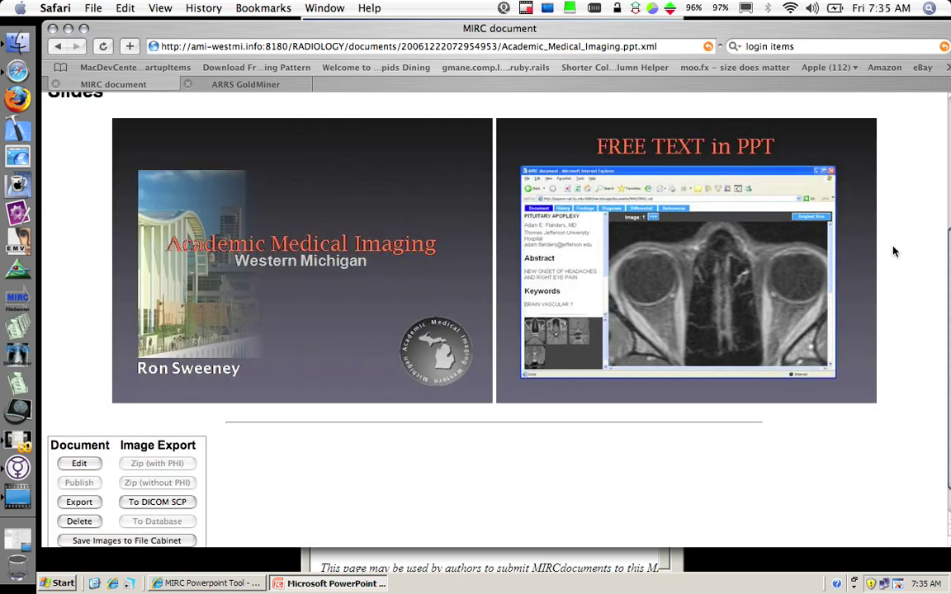
{"action": "scroll", "coordinate": [893, 250], "scroll_direction": "up", "scroll_amount": 5}
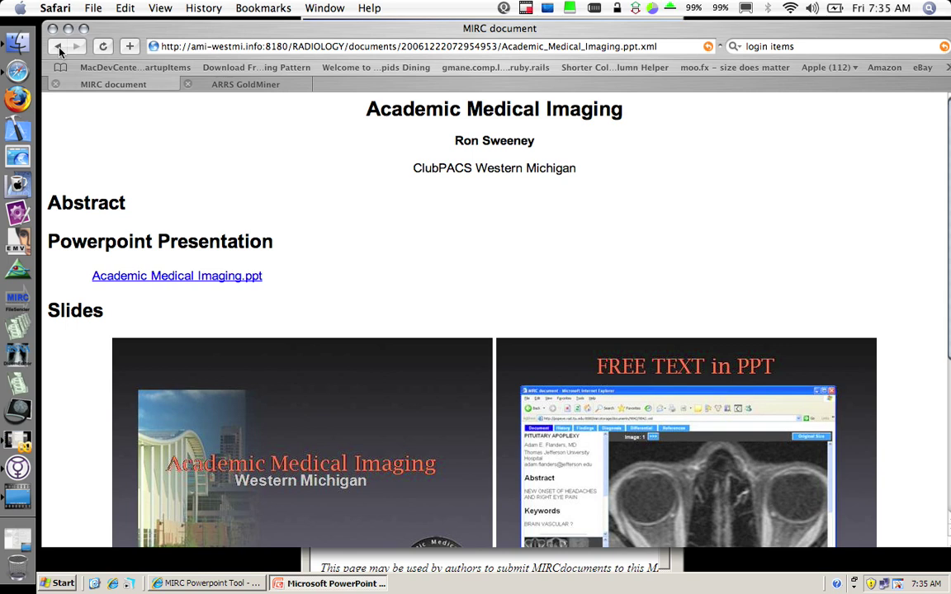
- Return to the MIRC Query page and search with 'FREE TEXT' as the query text
{"action": "left_click", "coordinate": [58, 48]}
{"action": "left_click", "coordinate": [58, 47]}
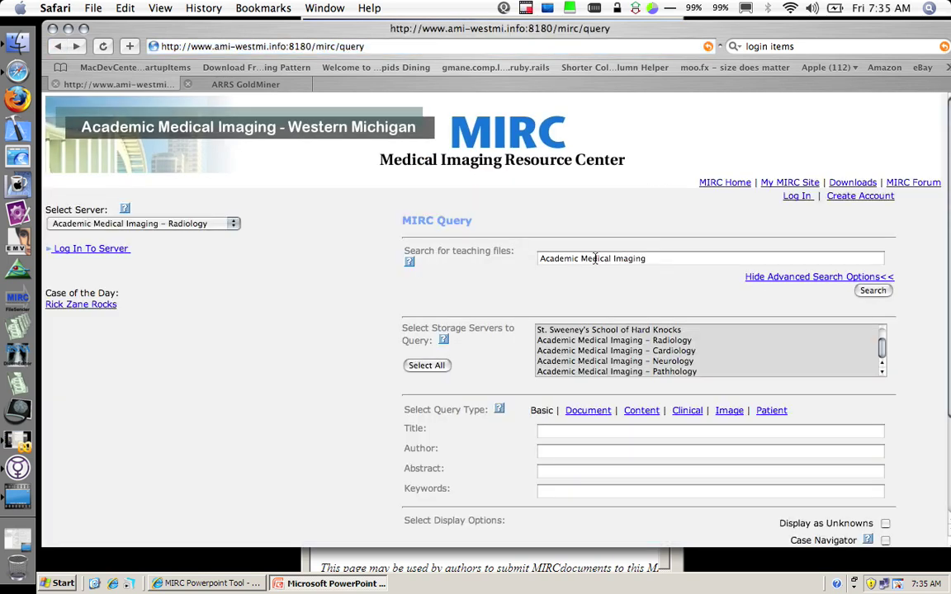
{"action": "key", "text": "super+a"}
{"action": "type", "text": "FREE "}
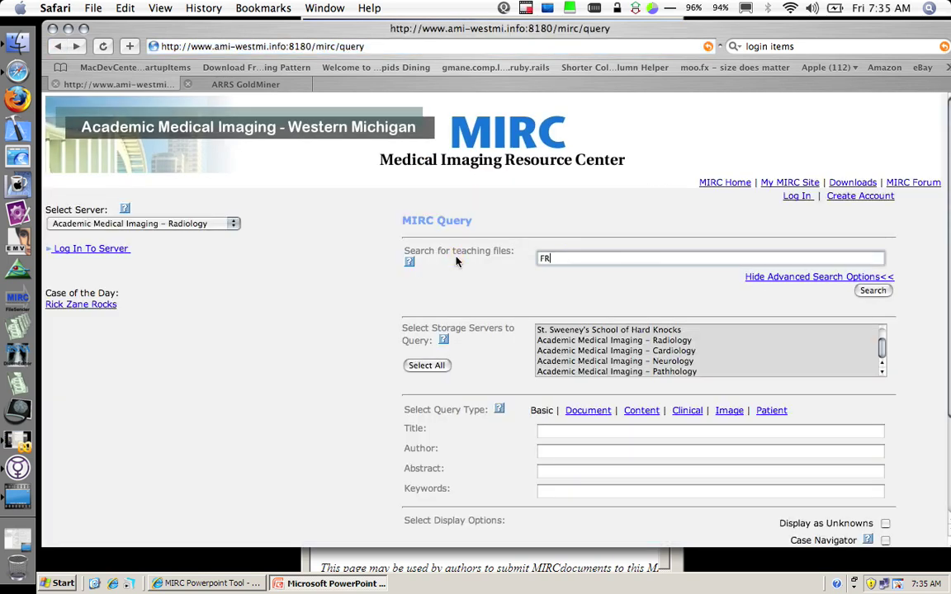
{"action": "type", "text": "TE"}
{"action": "key", "text": "BackSpace"}
{"action": "key", "text": "BackSpace"}
{"action": "type", "text": "TEXT"}
{"action": "left_click", "coordinate": [872, 290]}
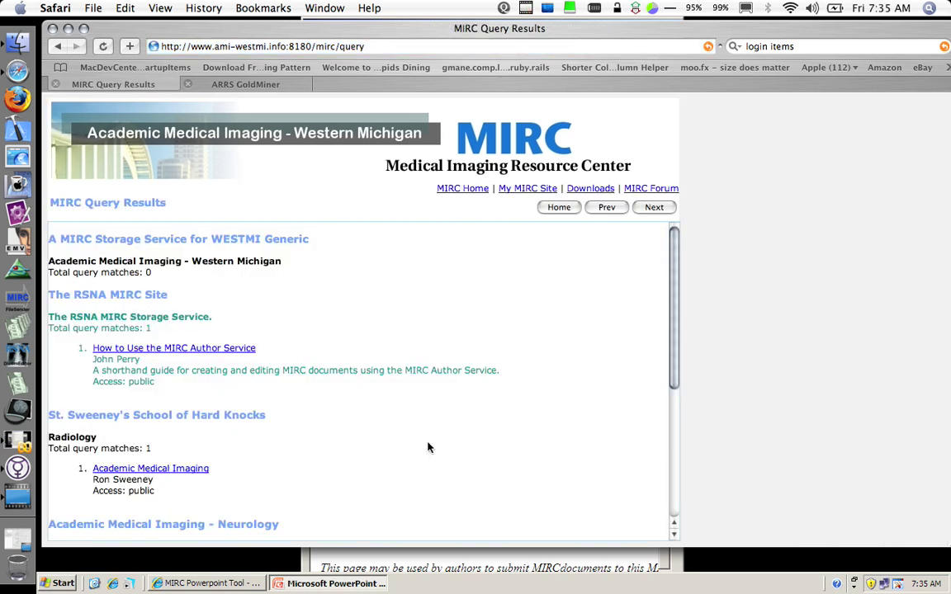
{"action": "scroll", "coordinate": [330, 426], "scroll_direction": "down", "scroll_amount": 5}
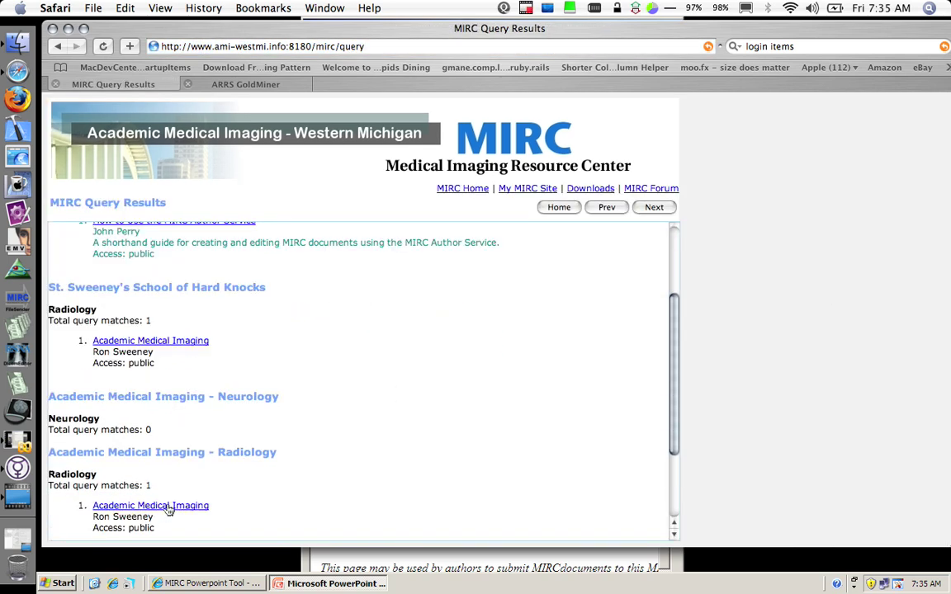
- Open the Academic Medical Imaging match and scroll through its PowerPoint link and two slides
{"action": "left_click", "coordinate": [169, 507]}
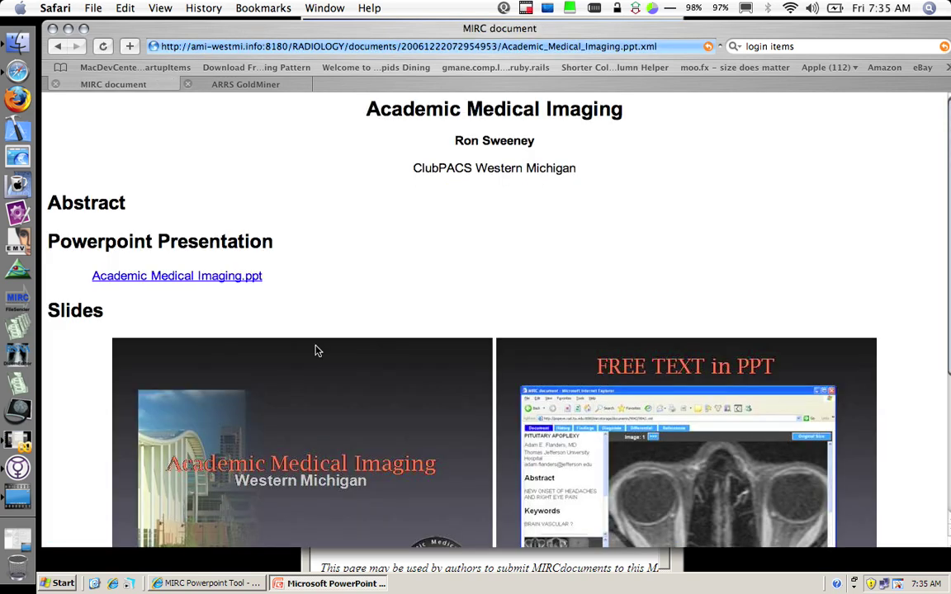
{"action": "scroll", "coordinate": [355, 263], "scroll_direction": "down", "scroll_amount": 7}
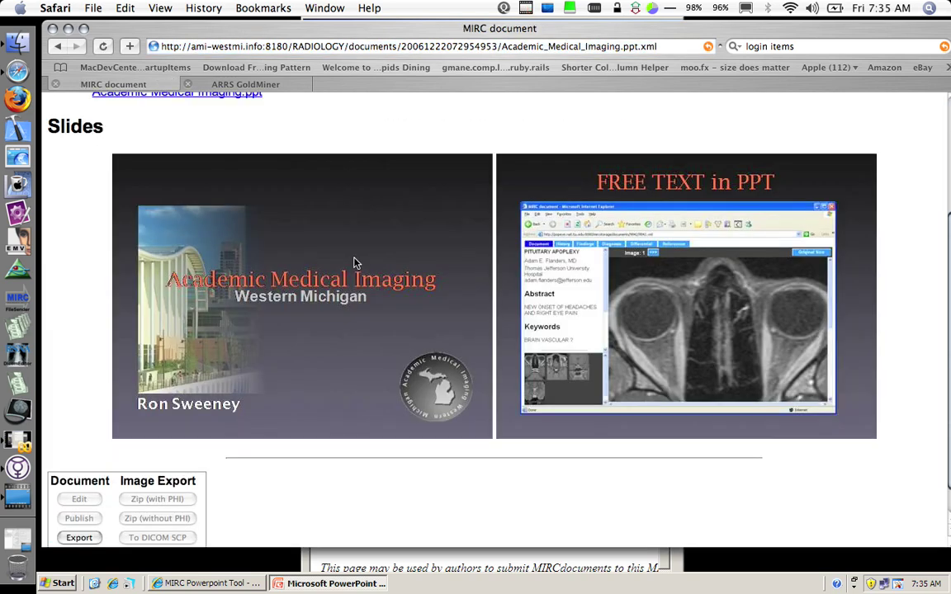
{"action": "scroll", "coordinate": [354, 263], "scroll_direction": "up", "scroll_amount": 6}
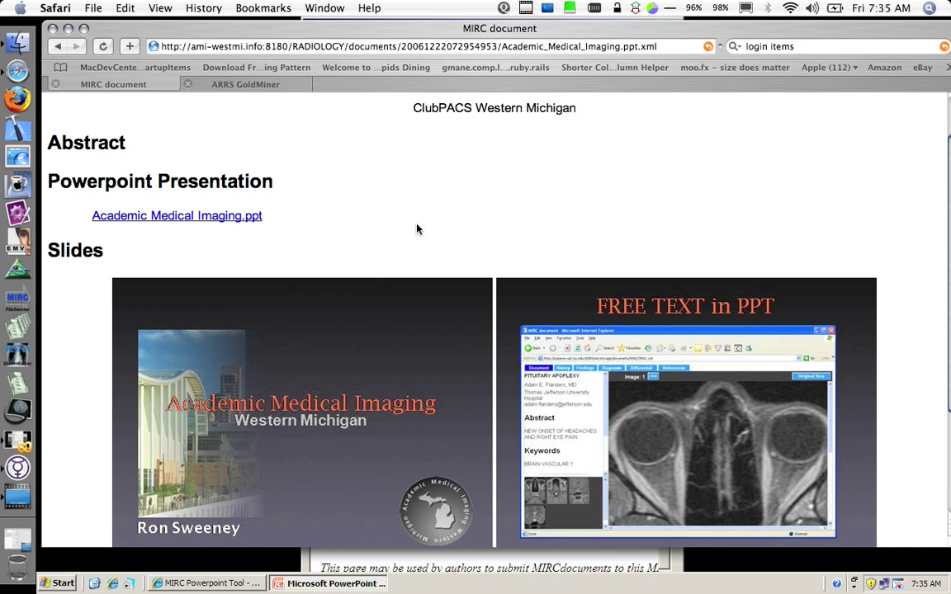
{"action": "scroll", "coordinate": [813, 489], "scroll_direction": "down", "scroll_amount": 2}
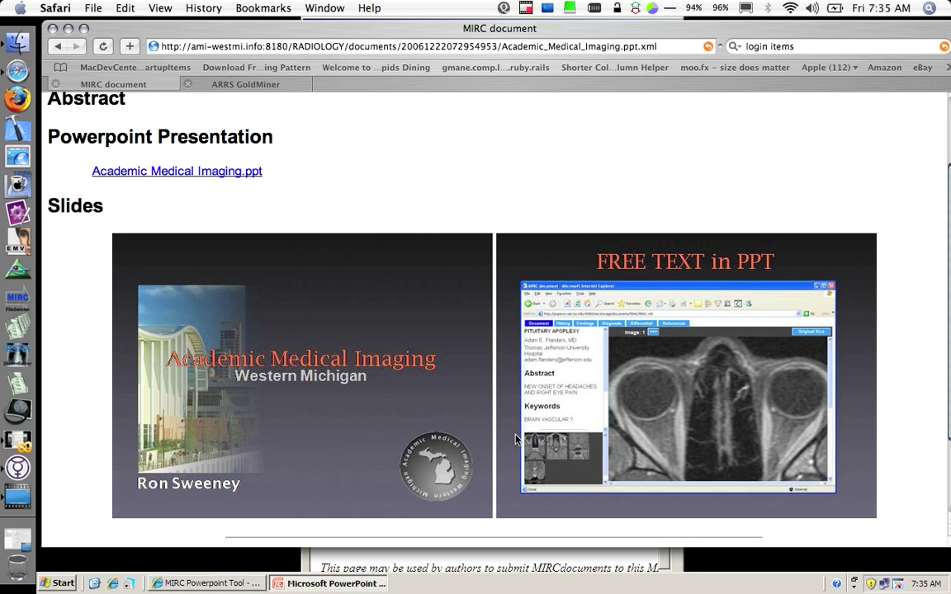
{"action": "scroll", "coordinate": [516, 439], "scroll_direction": "up", "scroll_amount": 5}
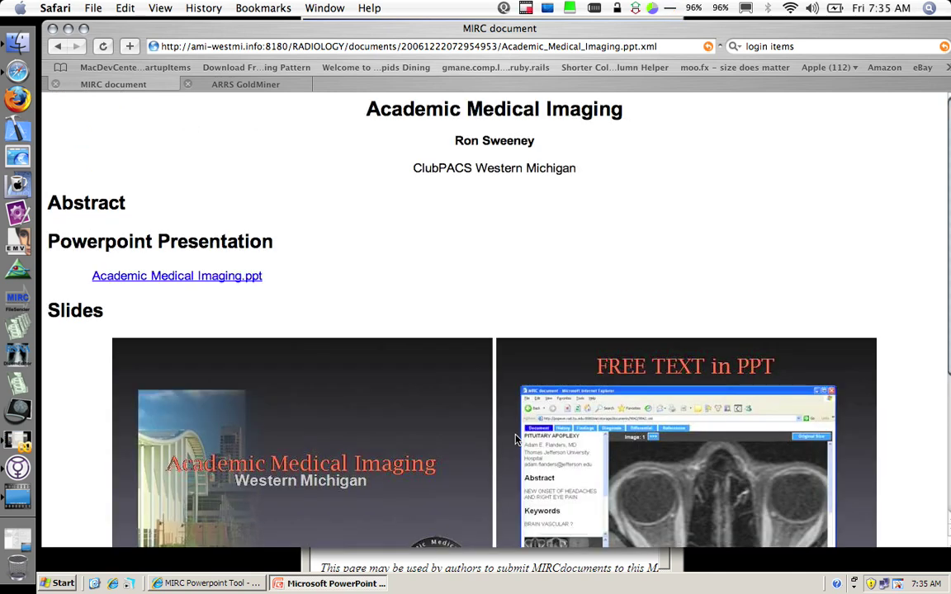